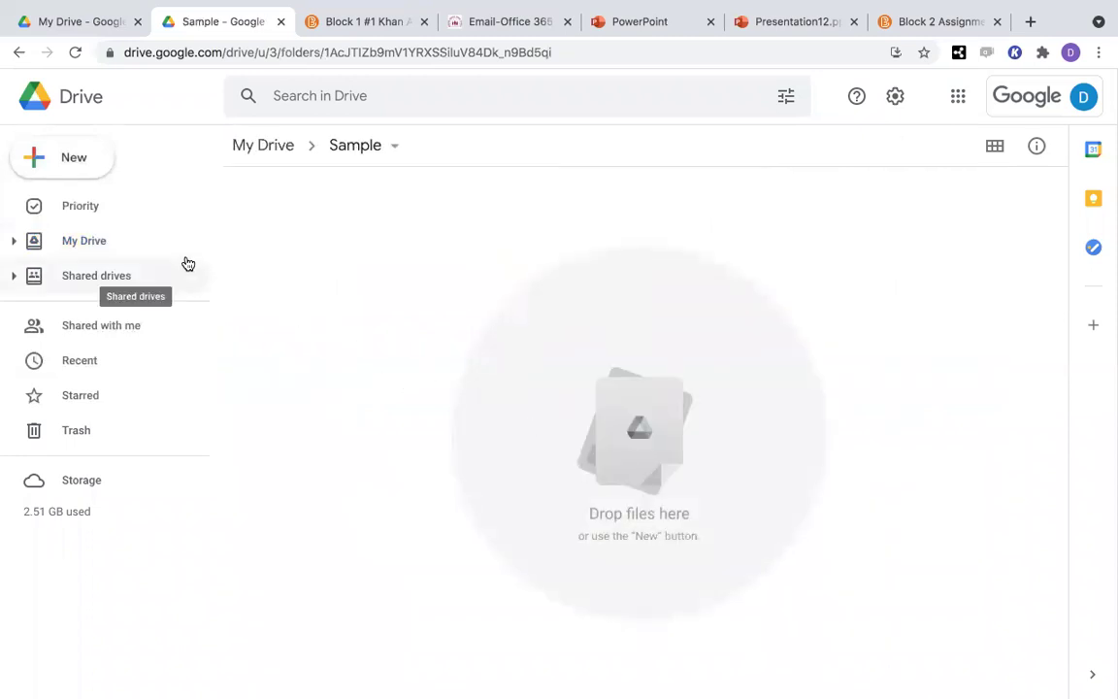
Upload the image Q2.png from the Desktop folder into the Sample folder.
left_click(82, 165)
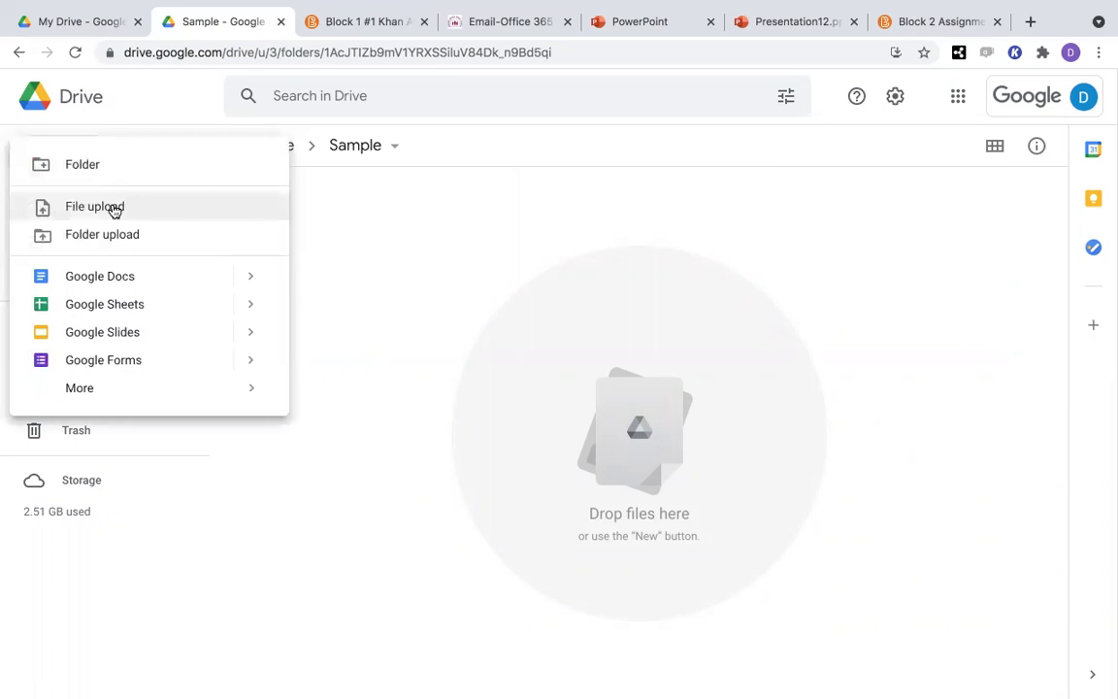
left_click(113, 209)
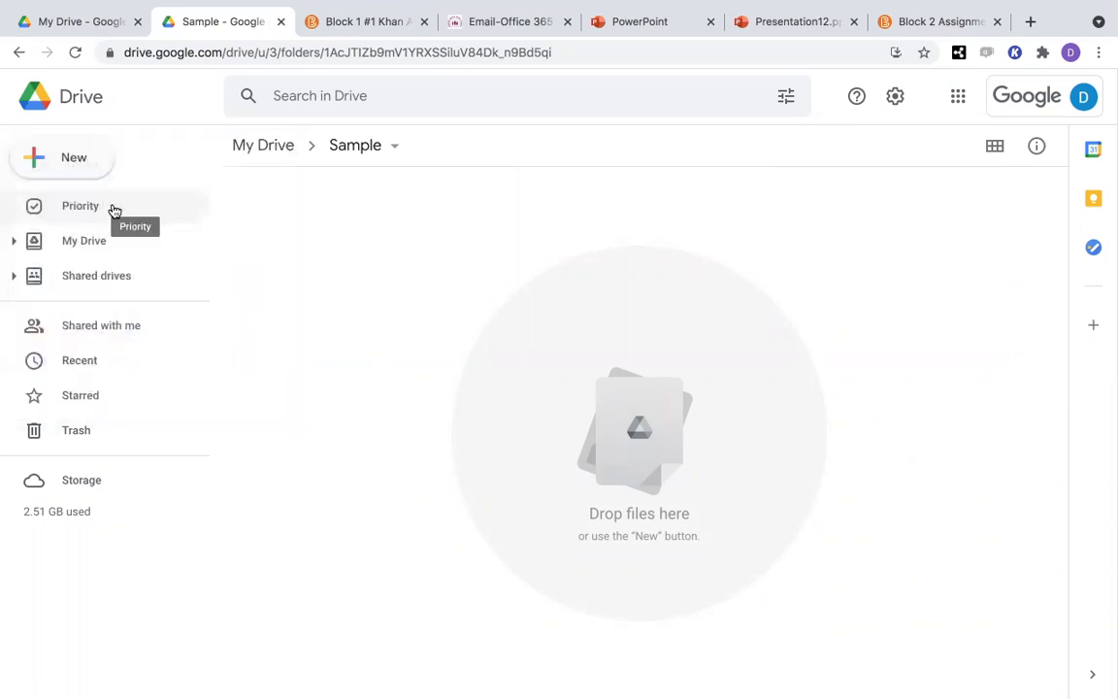
scroll(441, 260, "down", 2)
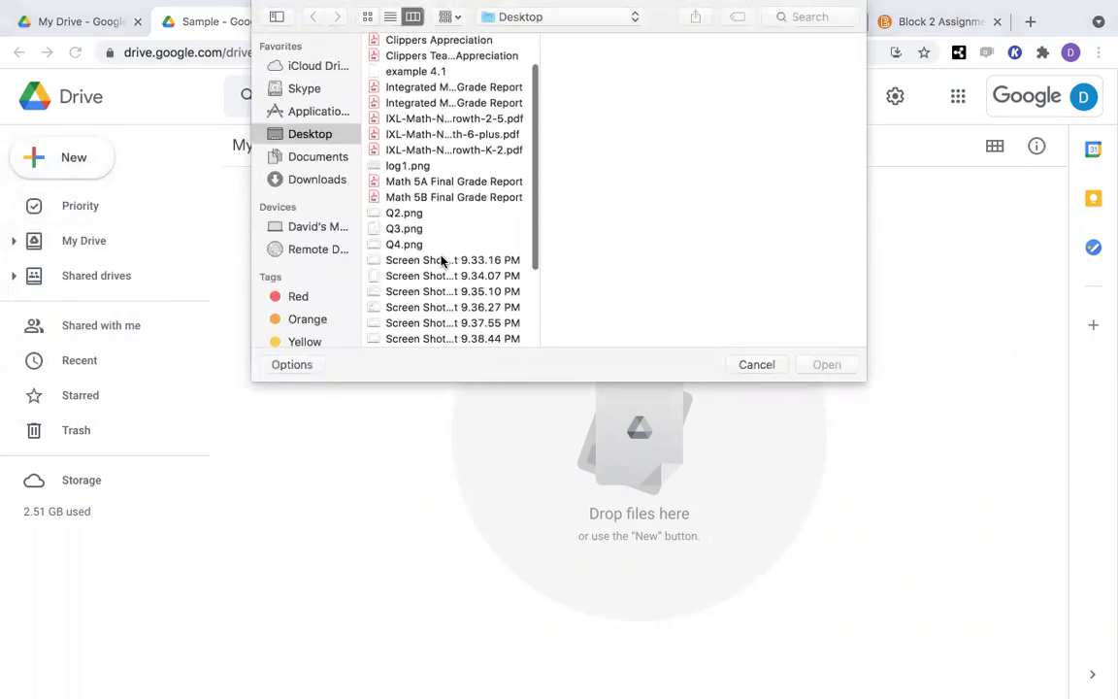
scroll(441, 250, "up", 3)
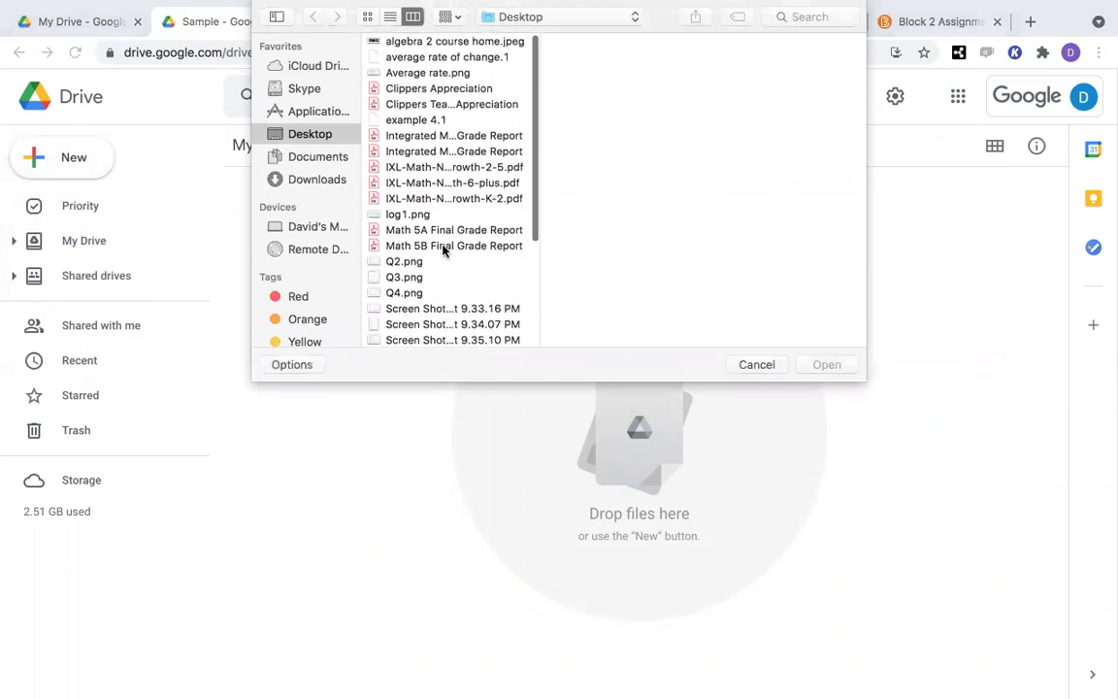
scroll(441, 250, "down", 1)
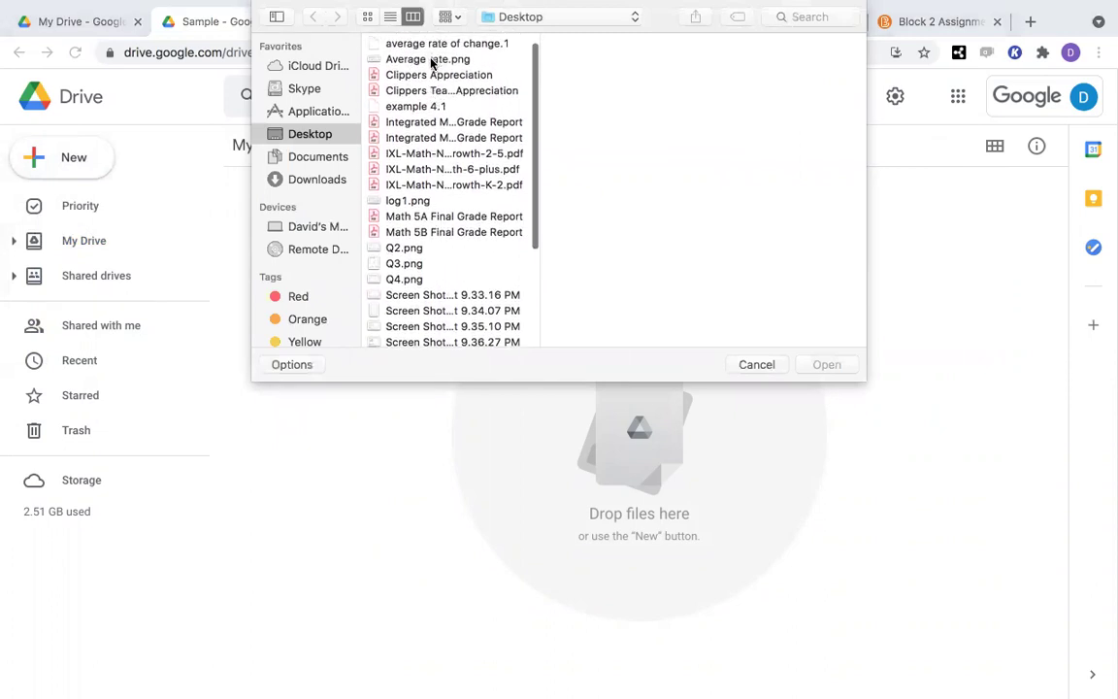
left_click(405, 248)
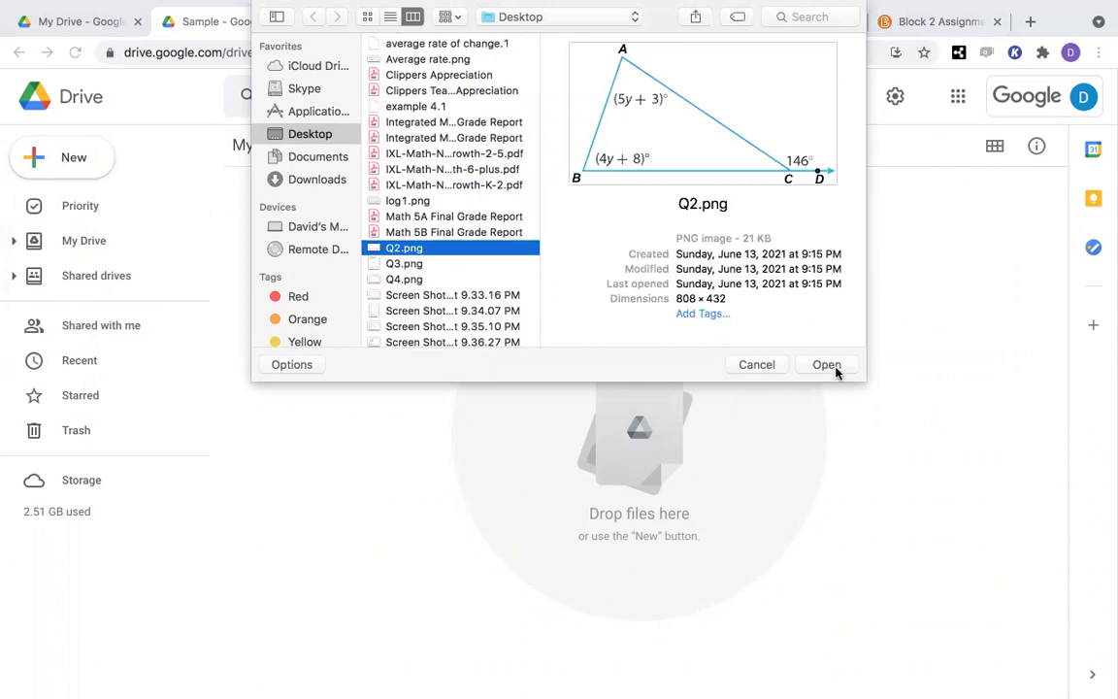
scroll(444, 315, "down", 5)
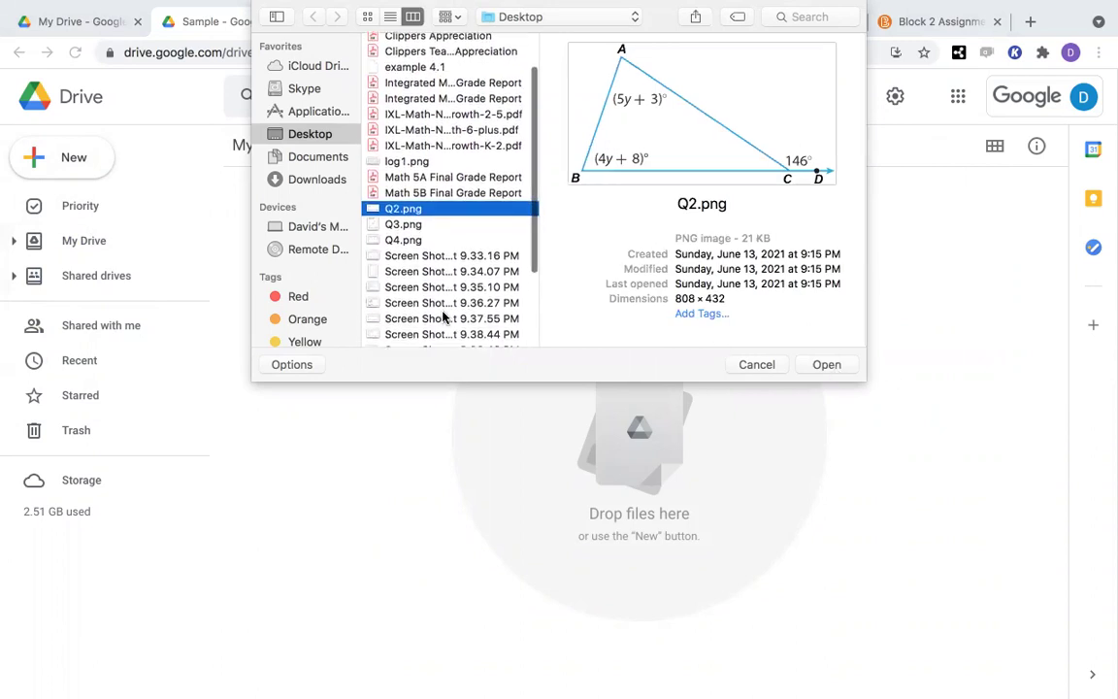
scroll(444, 315, "down", 3)
scroll(443, 320, "up", 3)
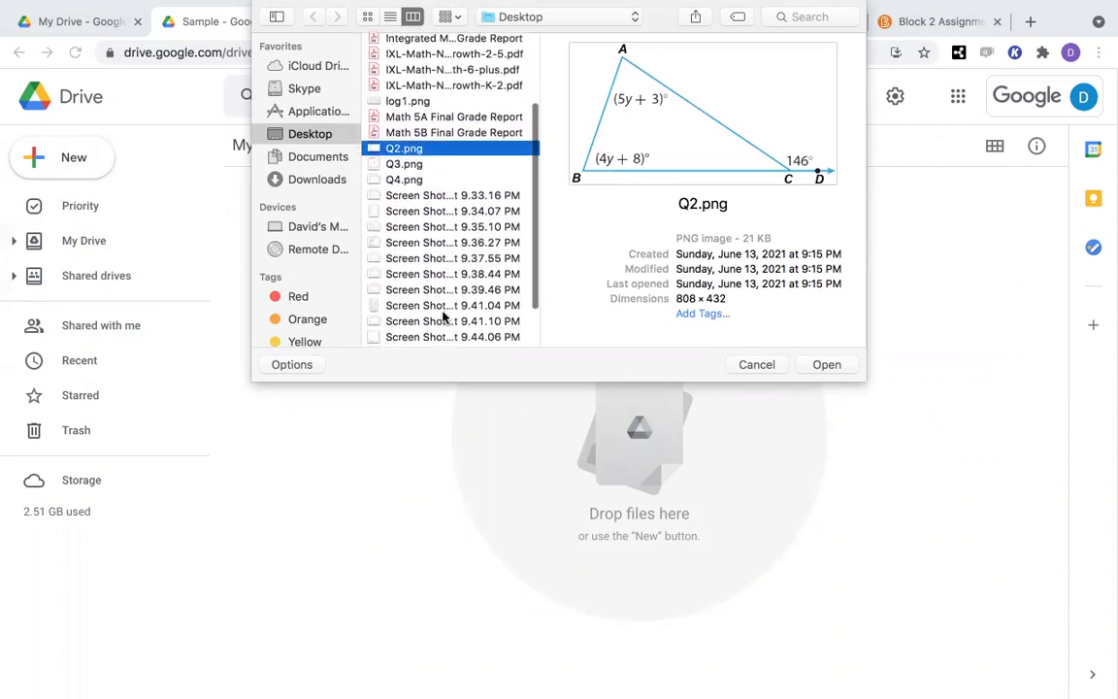
left_click(830, 366)
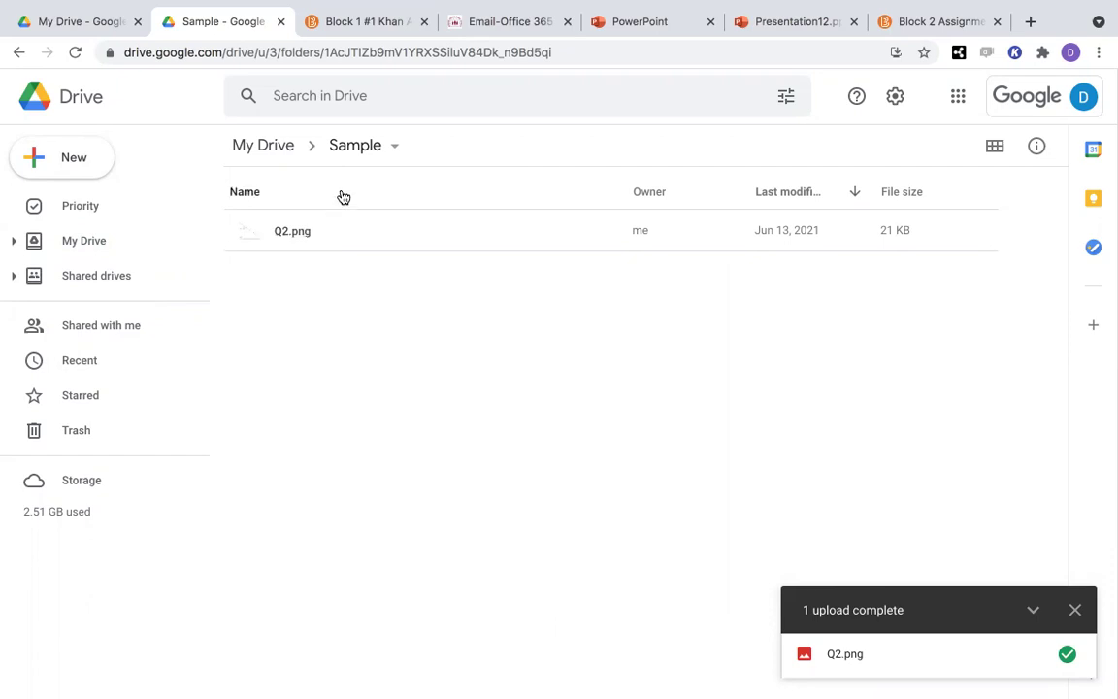
Open Q2.png, set its link sharing to Anyone with the link, and copy the link.
double_click(309, 236)
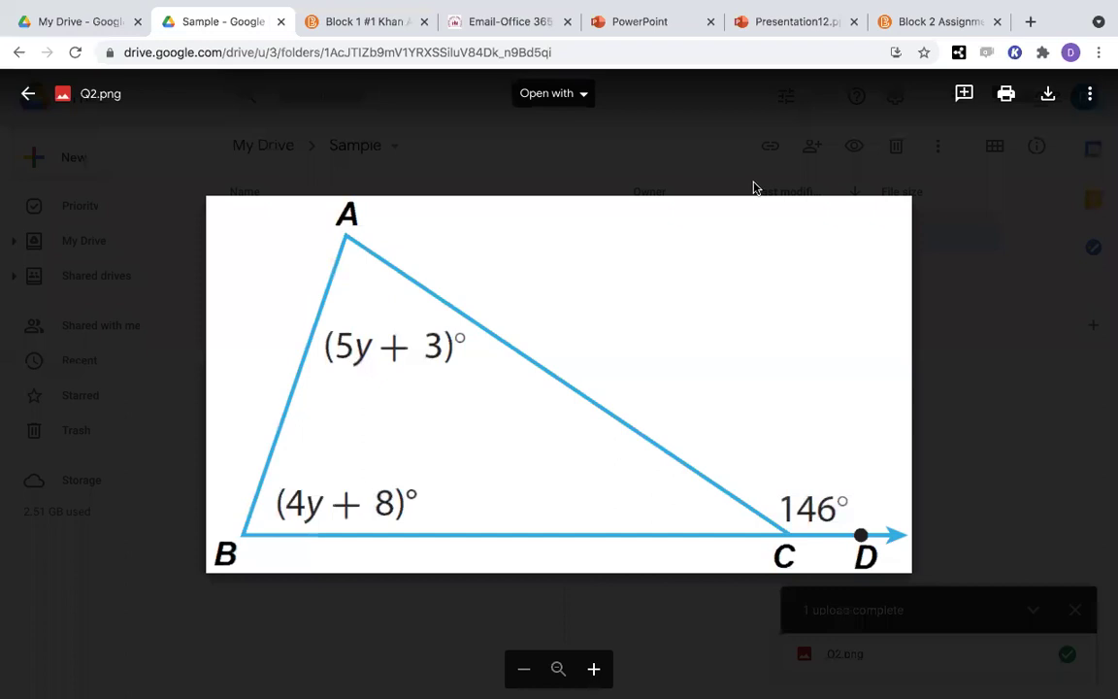
left_click(1089, 93)
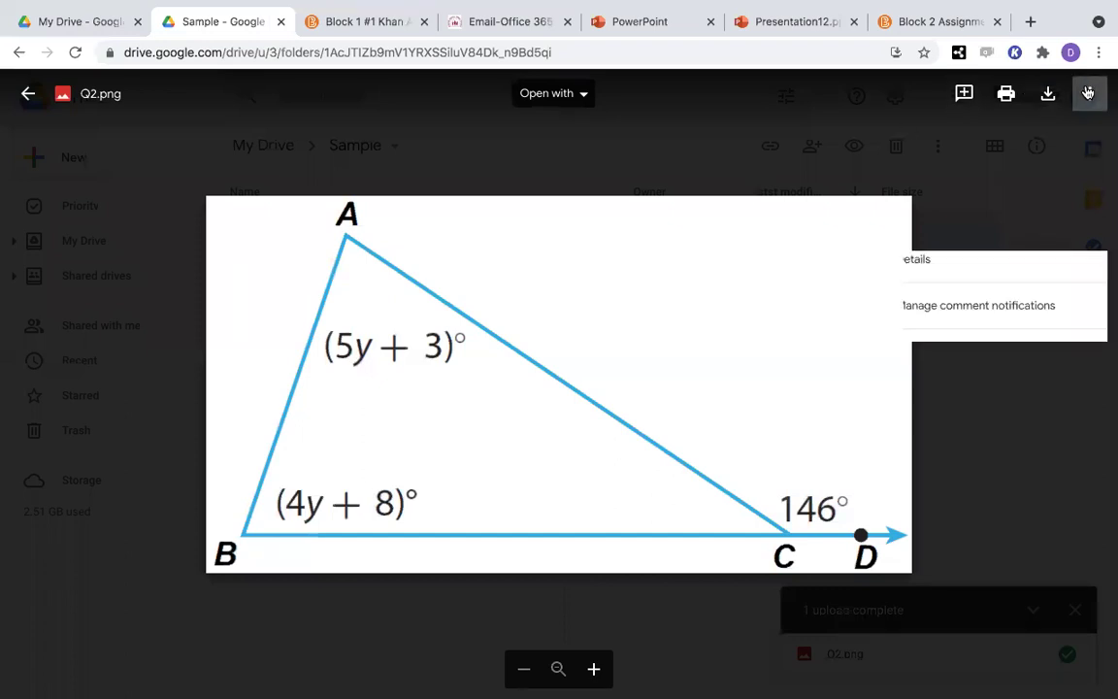
left_click(1023, 131)
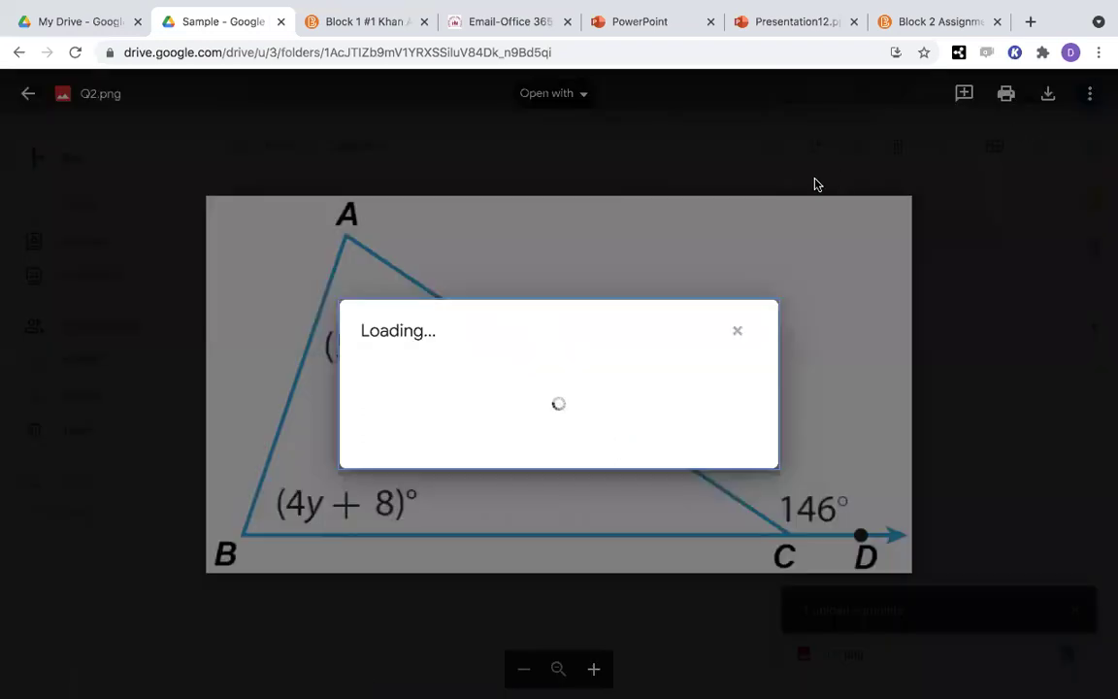
left_click(735, 331)
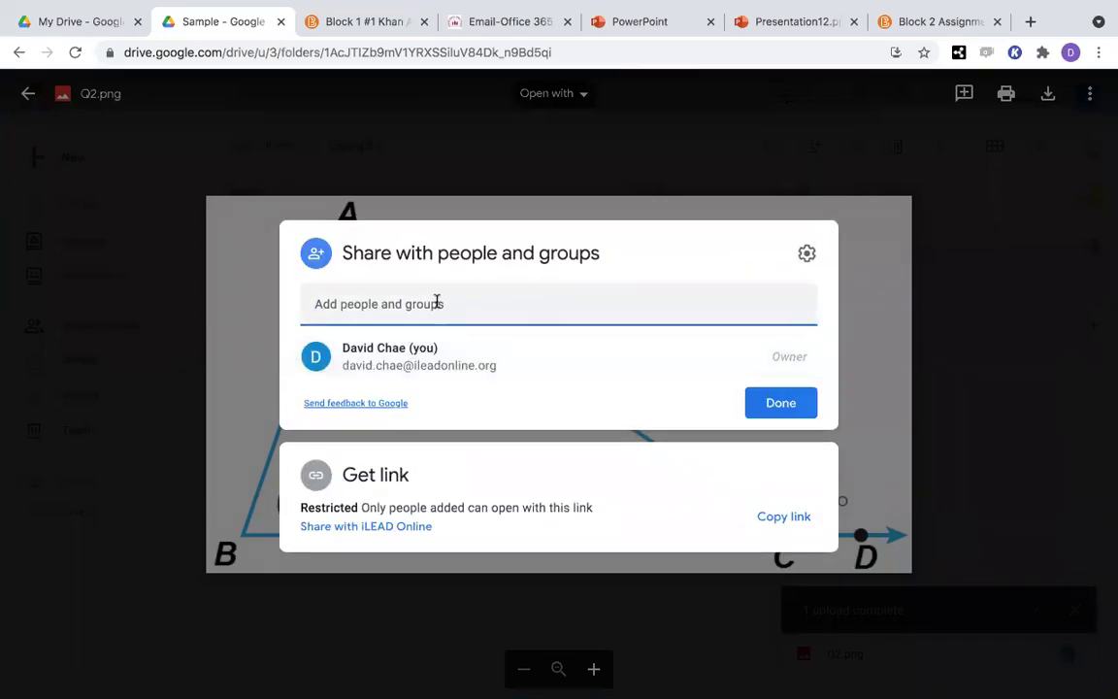
left_click(406, 532)
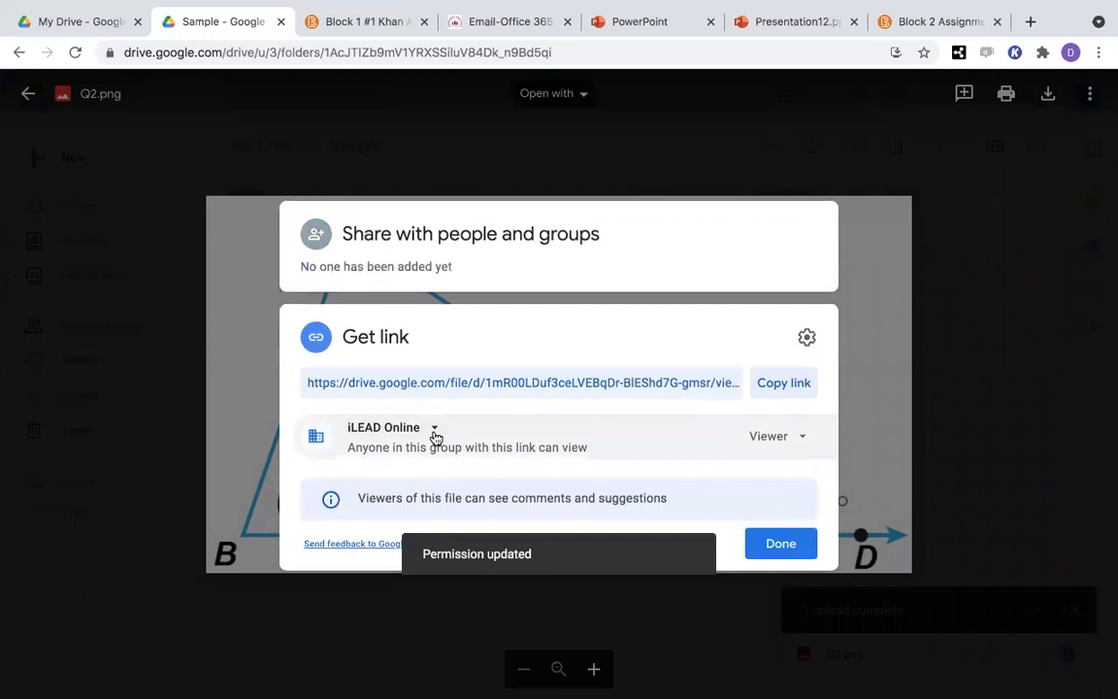
left_click(435, 432)
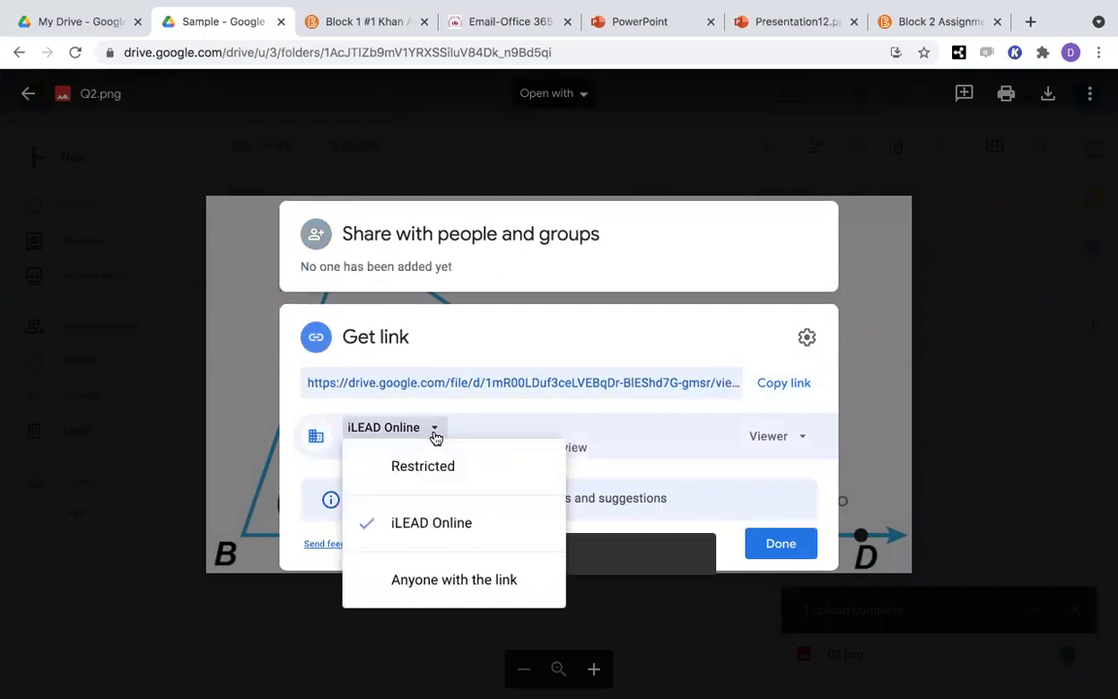
left_click(438, 580)
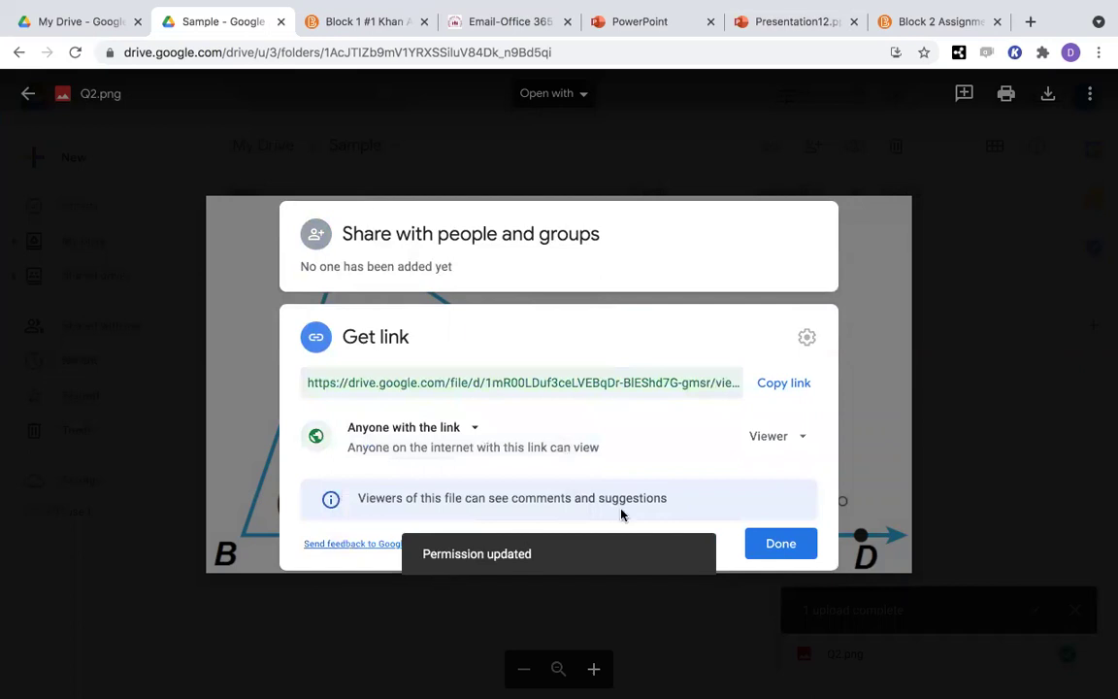
left_click(773, 386)
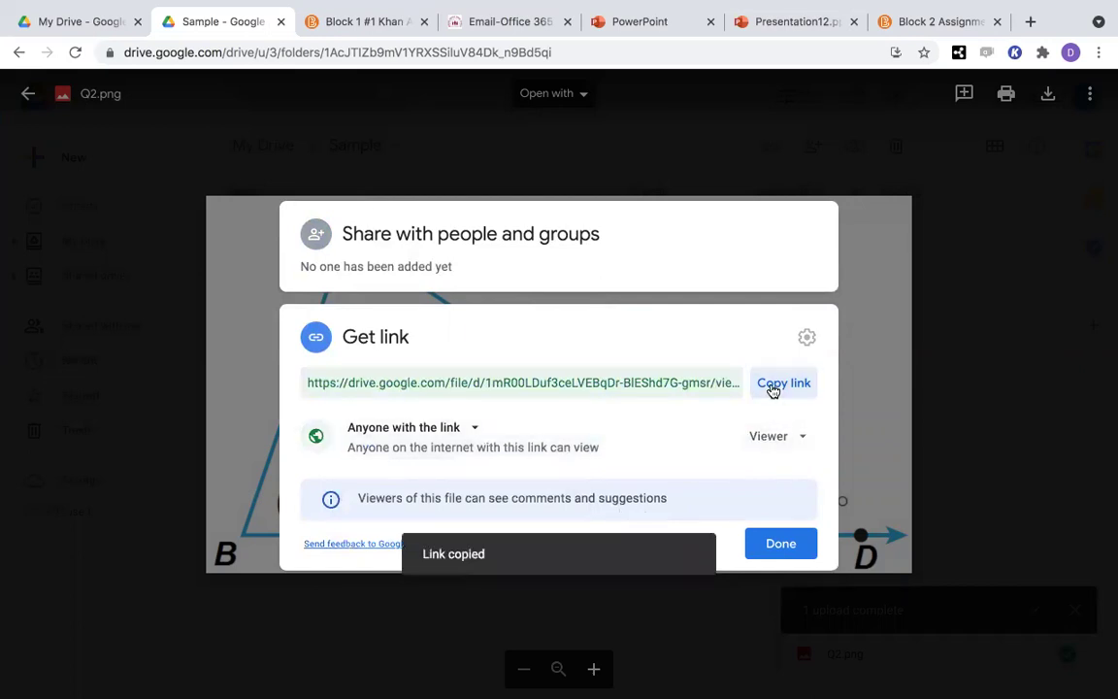
Switch to the Brightspace assignment Block 1 #1 Khan Academy Practice: Intro to Functions and start a Google File Embed in its text submission.
left_click(373, 28)
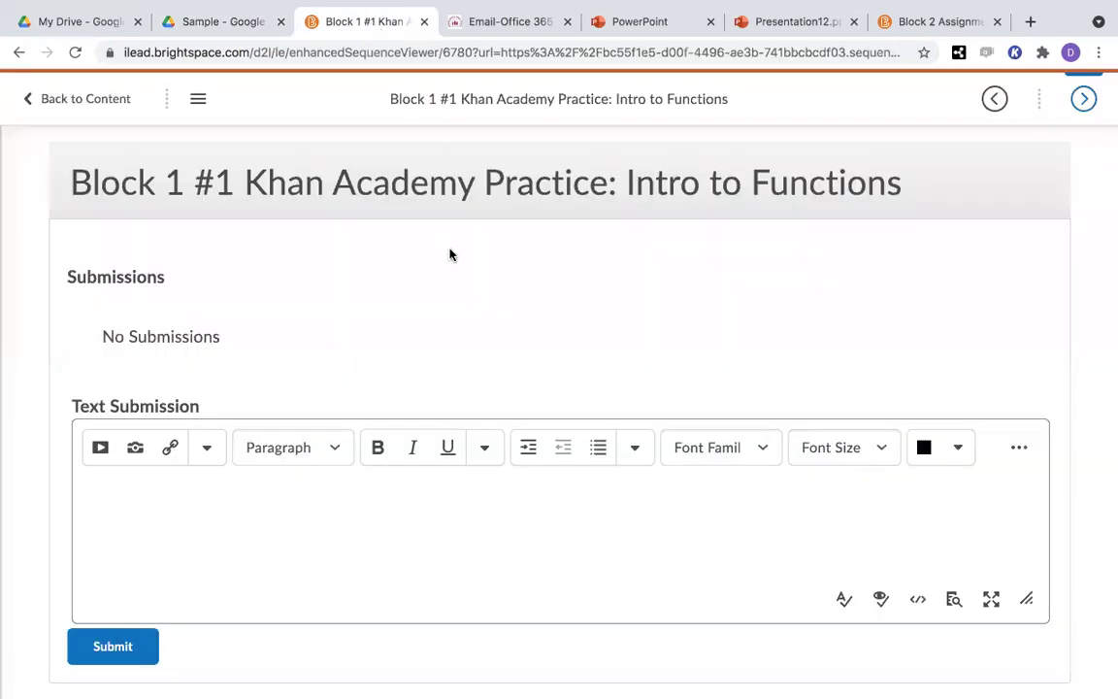
left_click(169, 446)
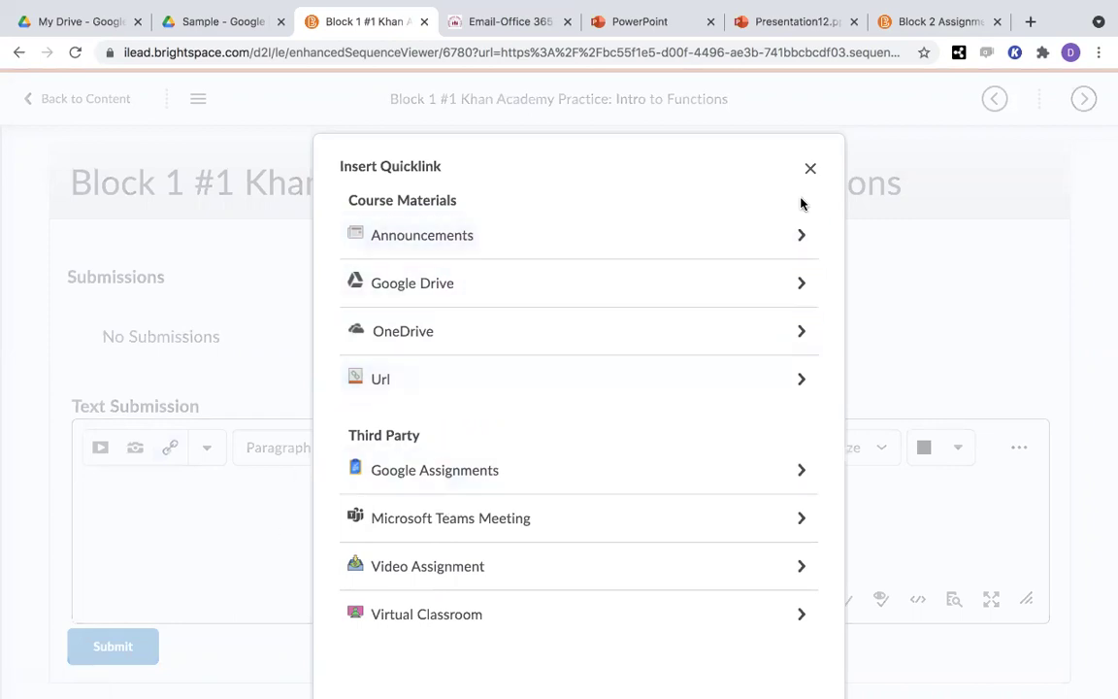
left_click(809, 168)
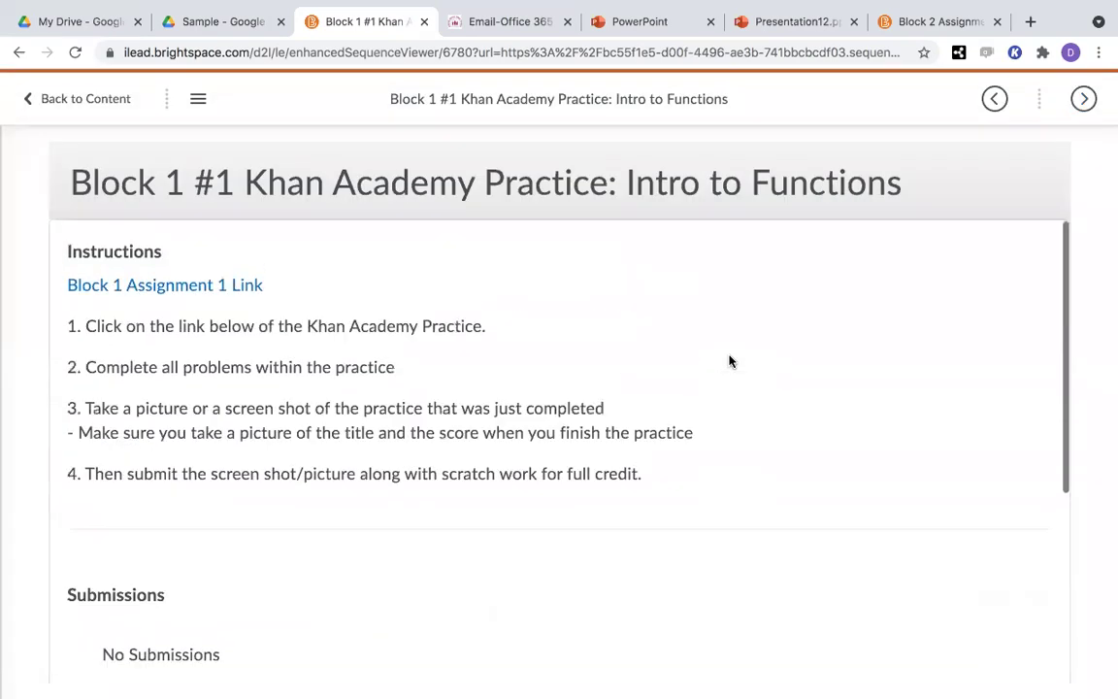
scroll(730, 361, "down", 3)
left_click(99, 447)
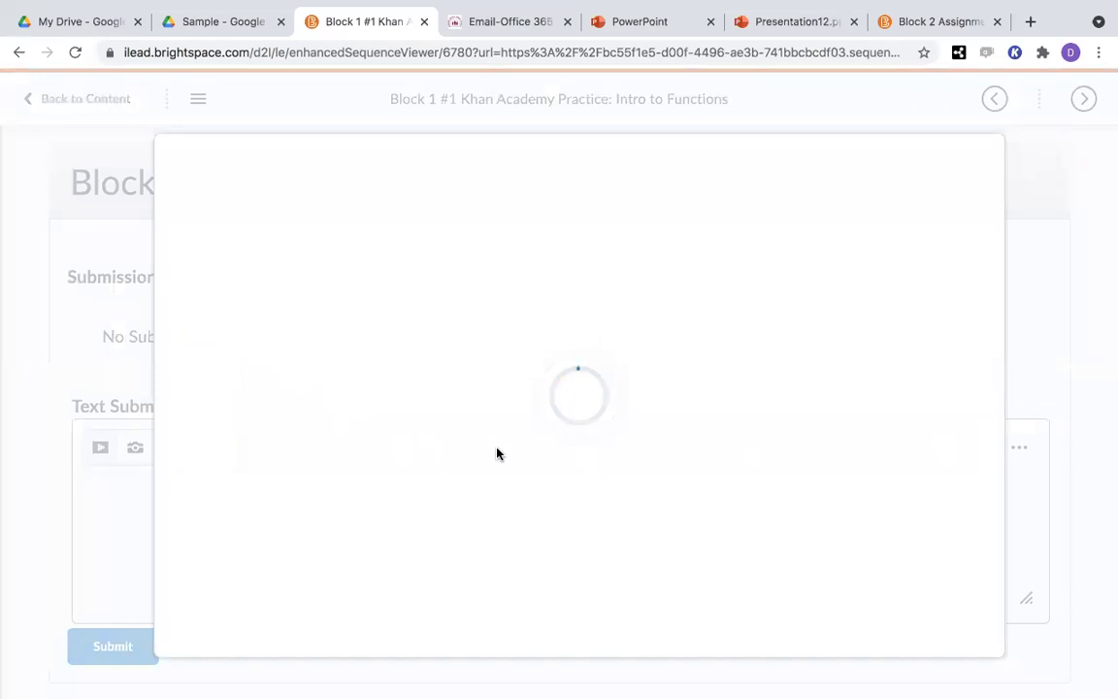
scroll(498, 455, "down", 1)
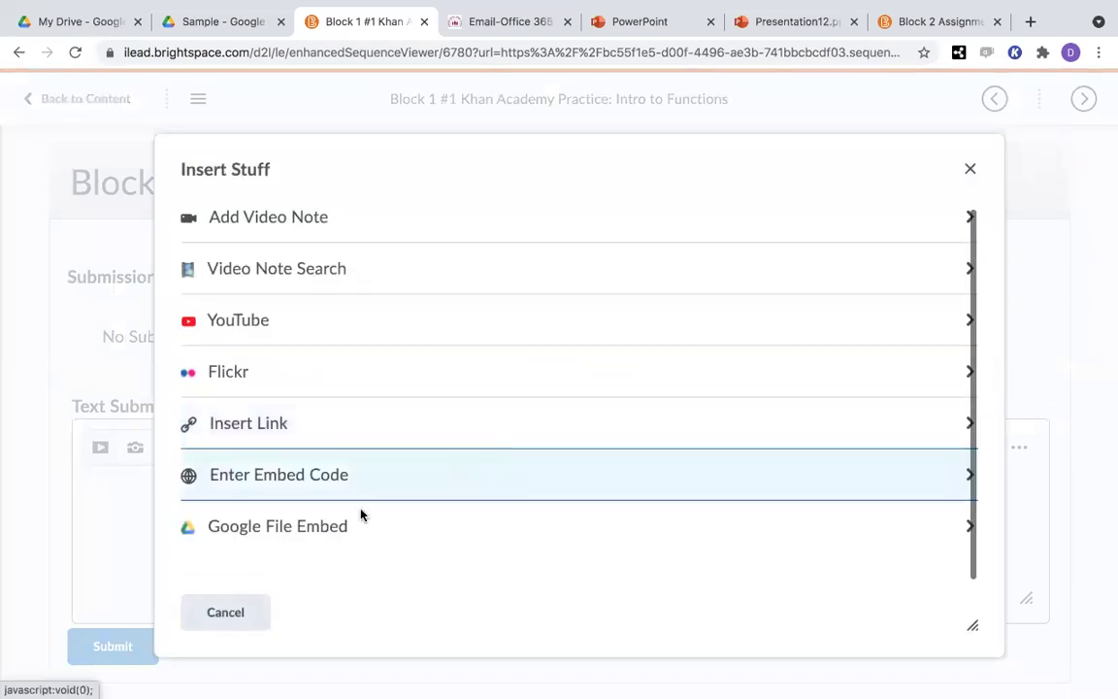
left_click(302, 535)
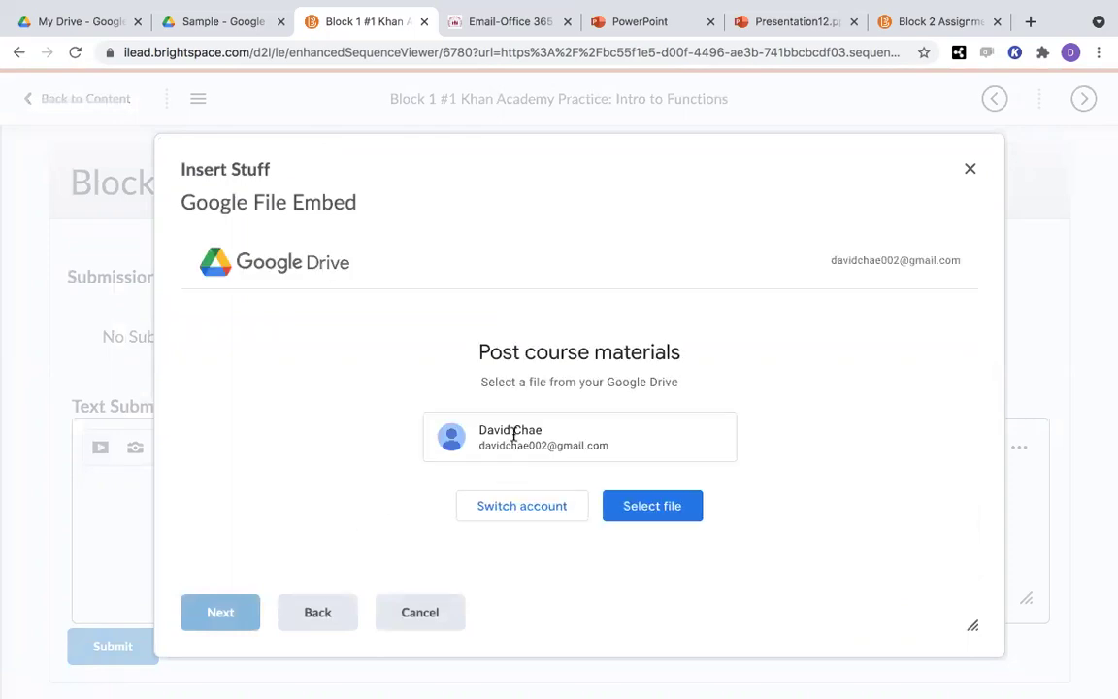
Switch the file embed to the iLEAD Online Google account and attach Q2.png from its recent Drive files.
left_click(528, 508)
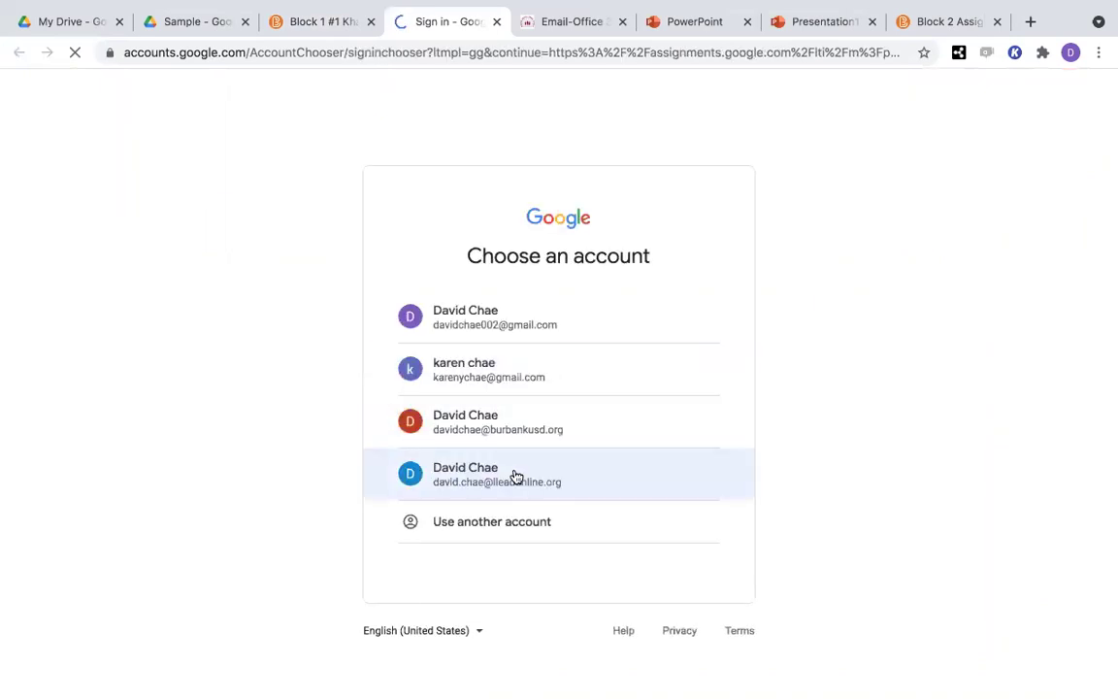
left_click(497, 483)
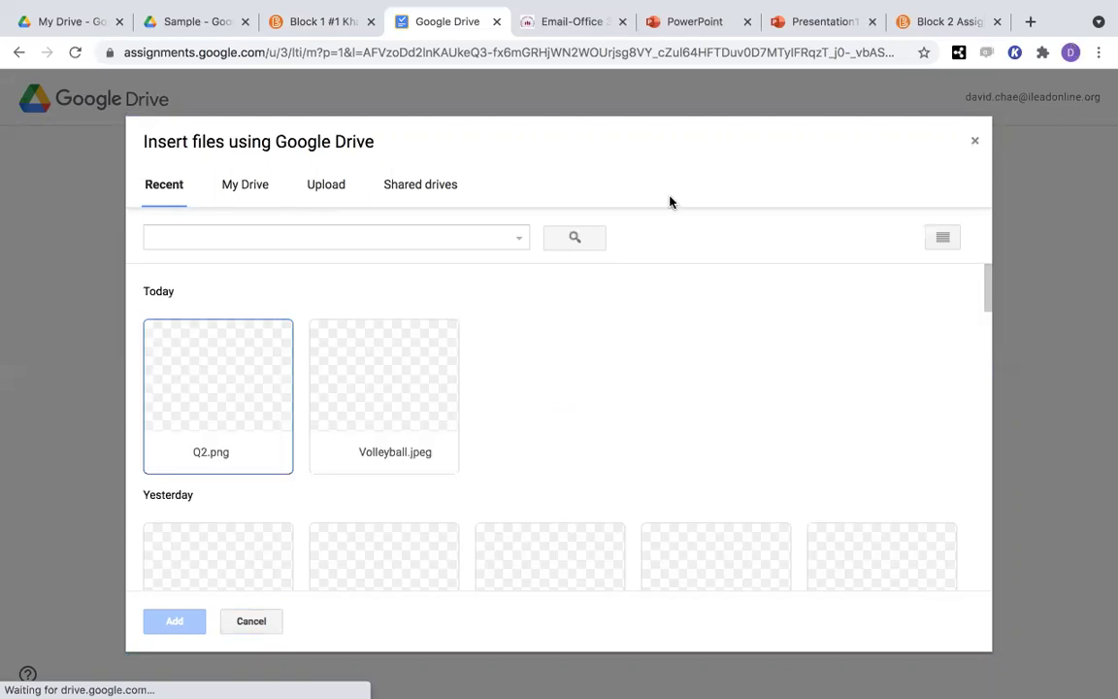
double_click(241, 386)
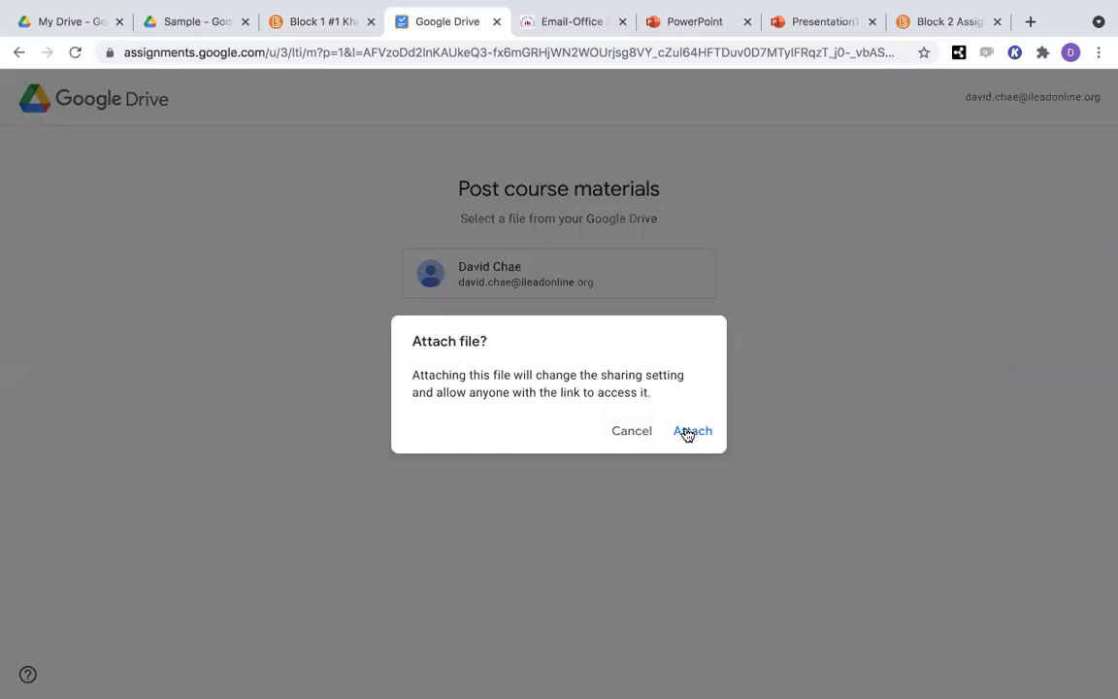
left_click(689, 431)
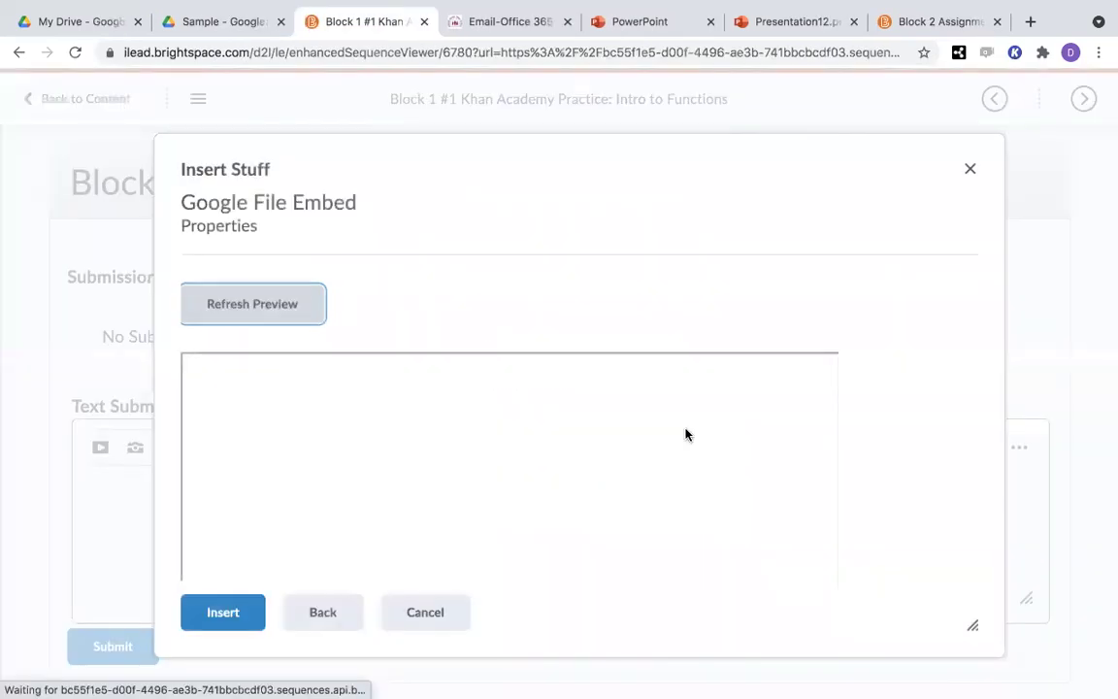
Review the preview of Q2.png and insert the embedded file into the text submission.
scroll(594, 474, "down", 1)
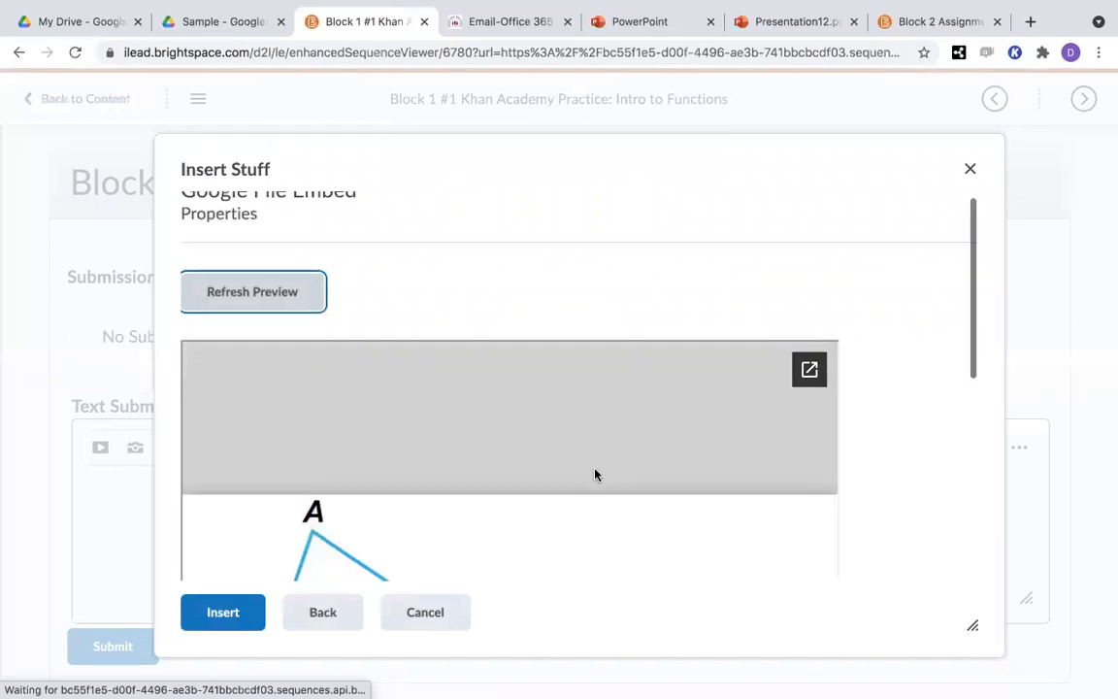
scroll(595, 474, "down", 5)
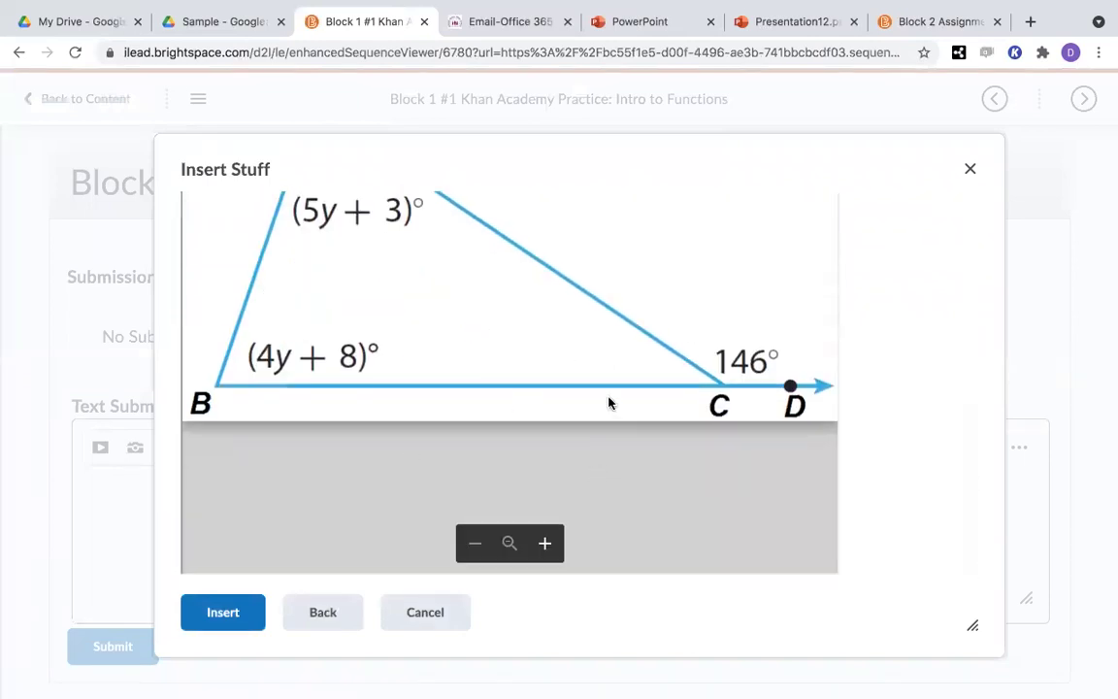
scroll(596, 411, "up", 5)
scroll(596, 412, "up", 1)
scroll(596, 412, "down", 1)
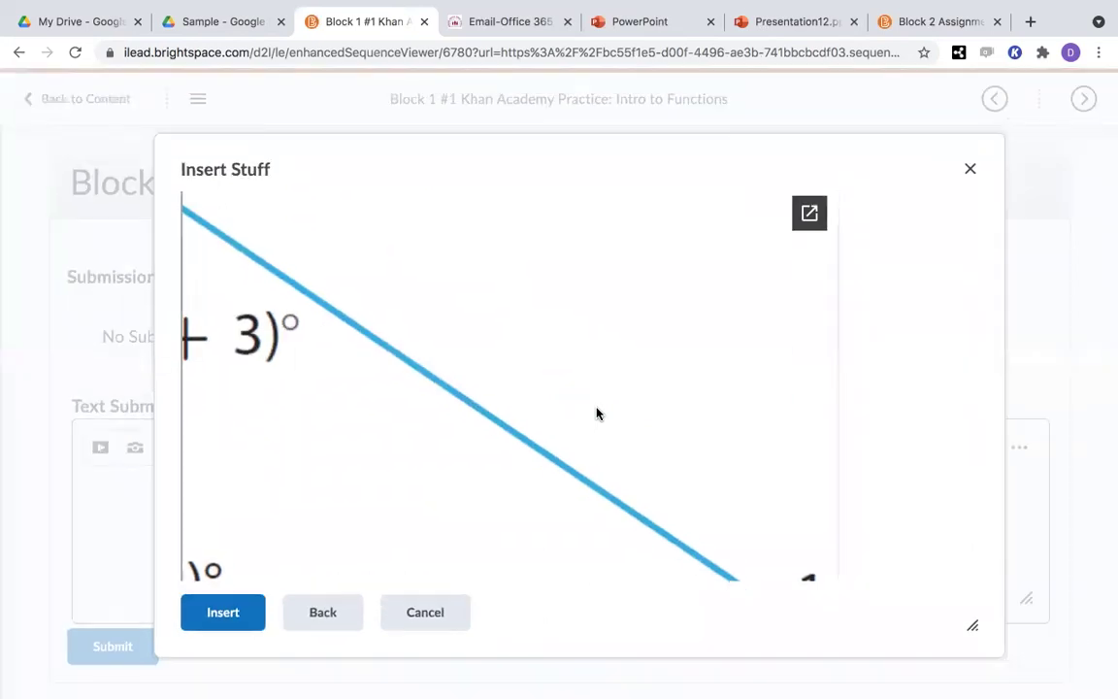
left_click(233, 619)
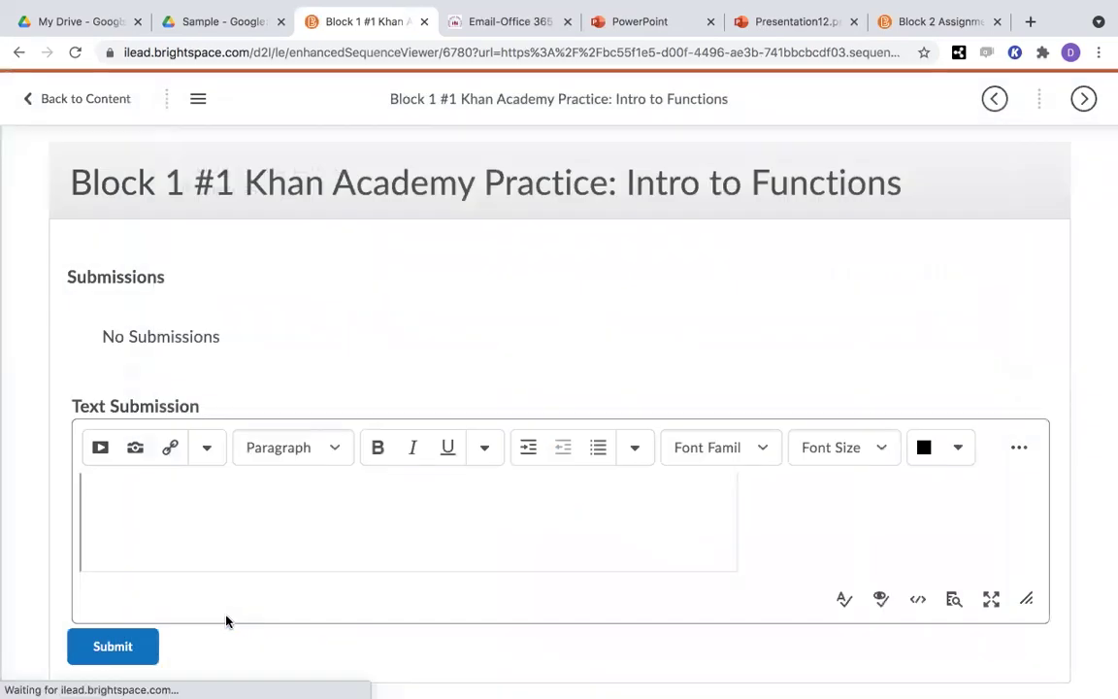
scroll(296, 593, "up", 2)
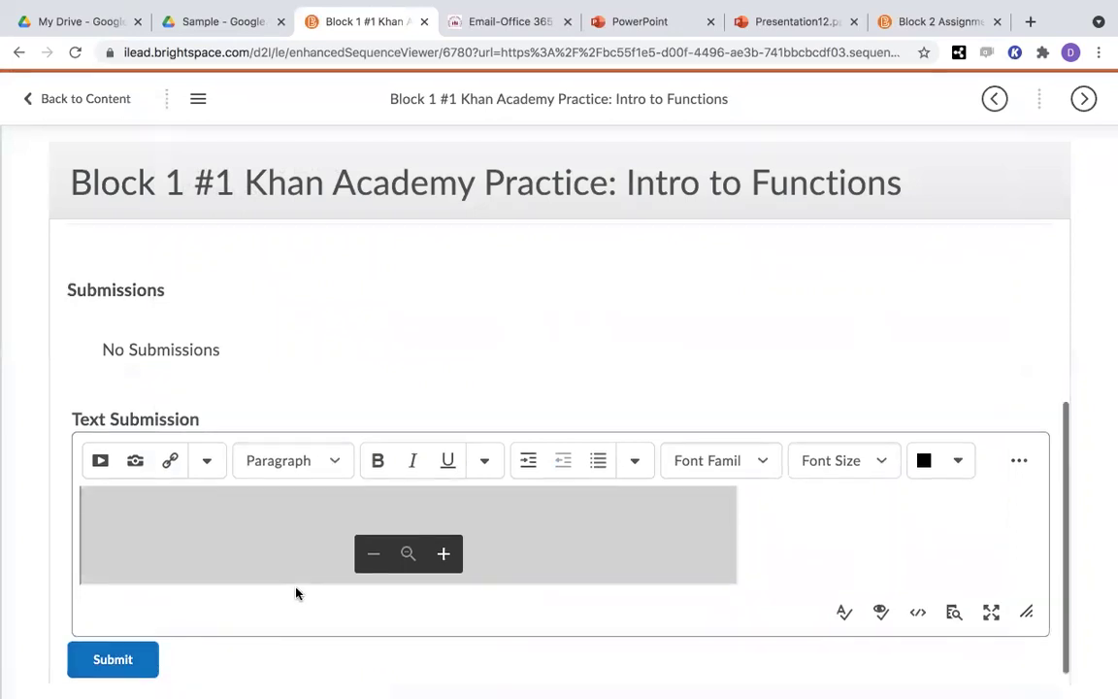
scroll(296, 593, "down", 2)
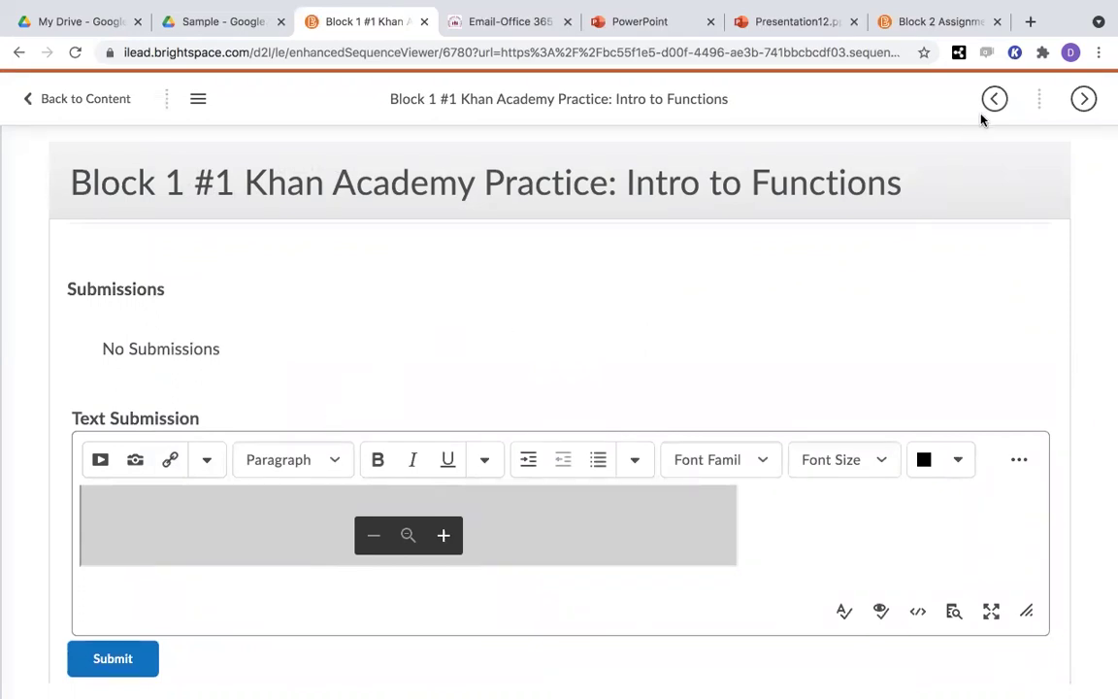
Open Kami and authorize its Google Drive access with the iLEAD Online Google account.
left_click(1012, 56)
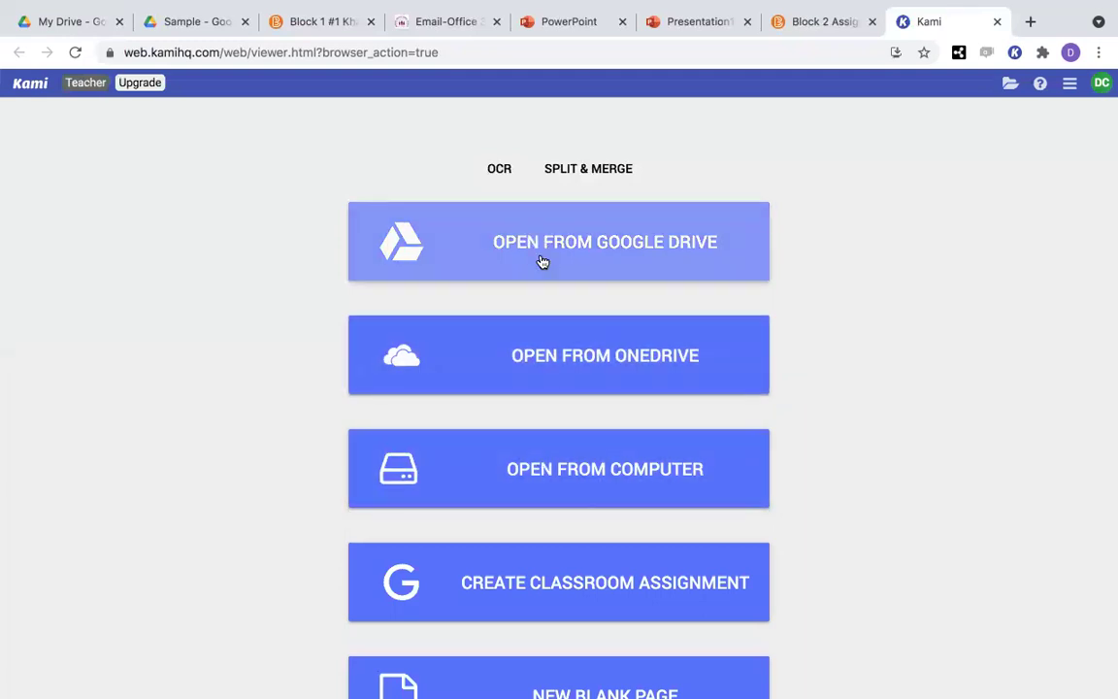
left_click(542, 262)
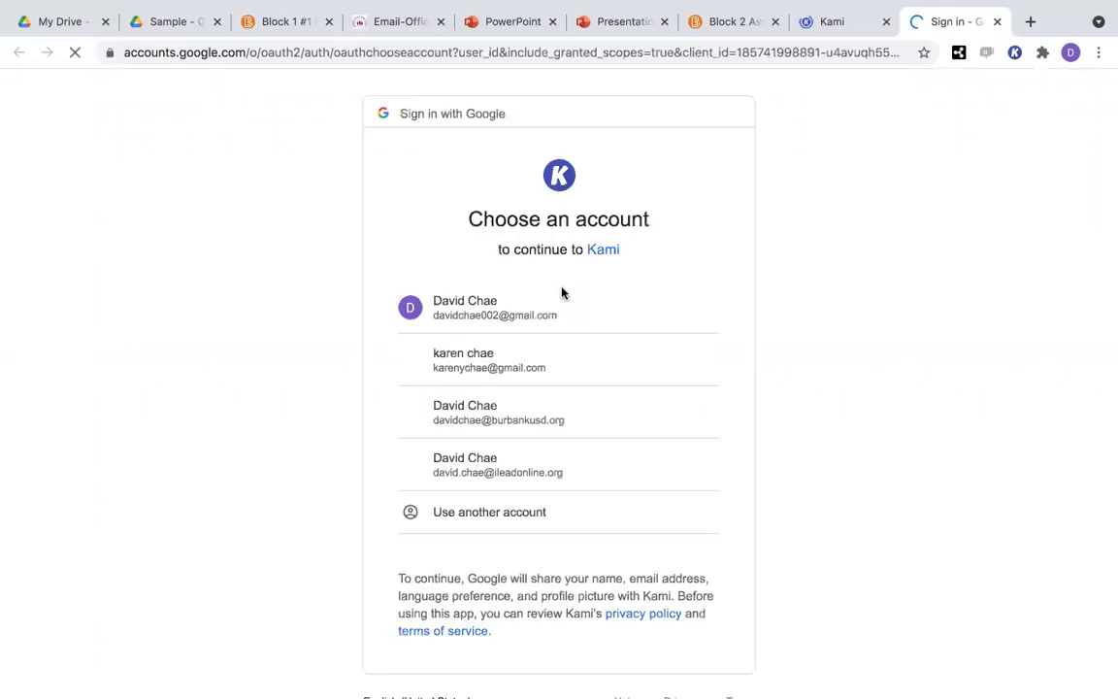
left_click(534, 474)
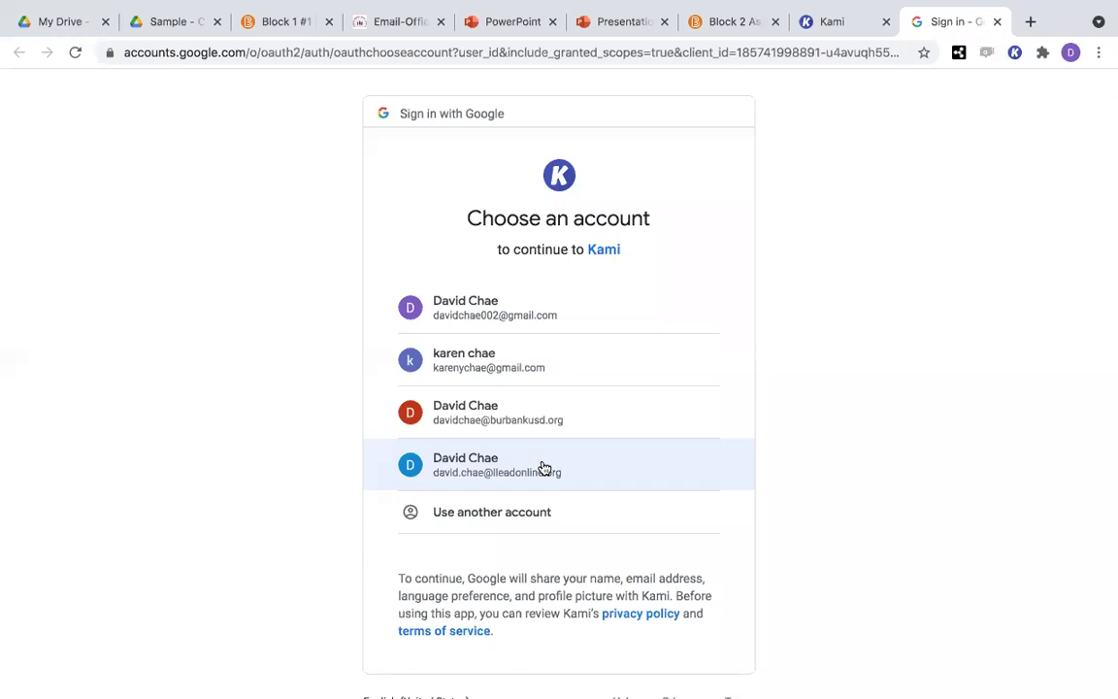
left_click(544, 469)
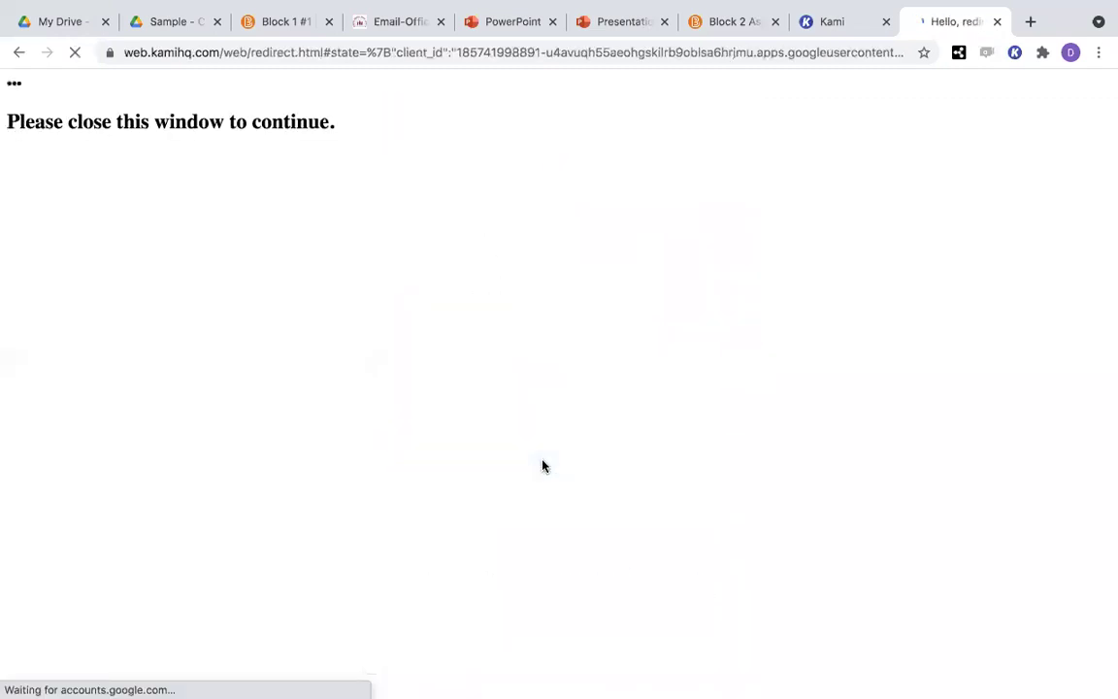
scroll(564, 442, "down", 1)
scroll(564, 427, "up", 1)
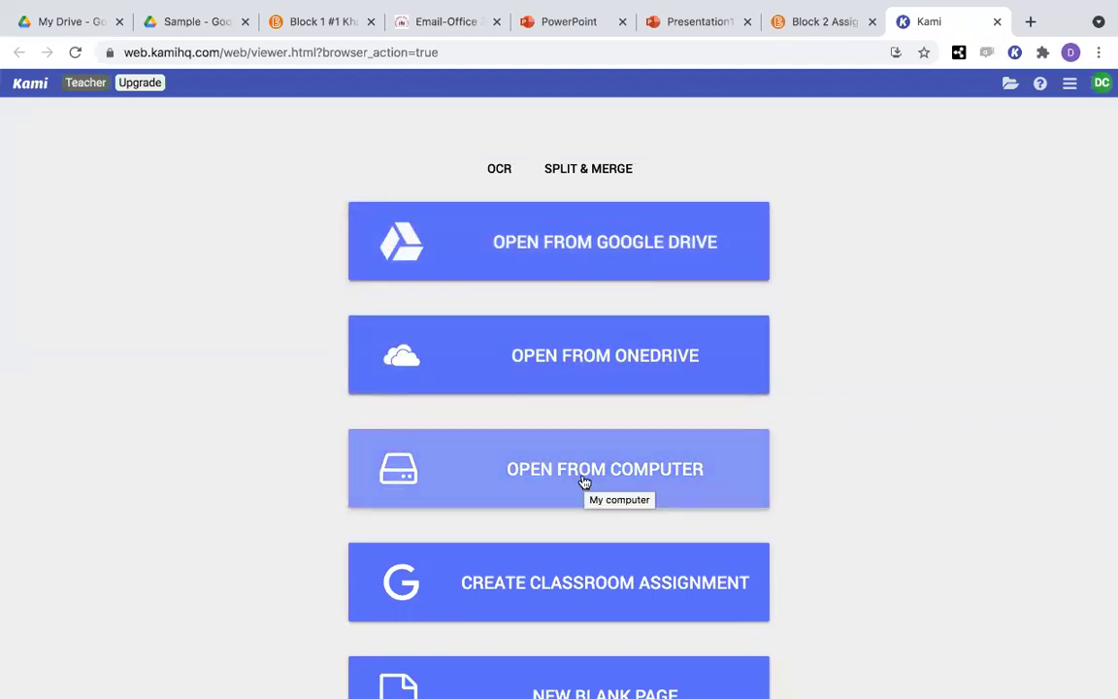
Open Q4.png from the computer's Desktop in Kami, convert it, and dismiss the text recognition offer.
left_click(563, 452)
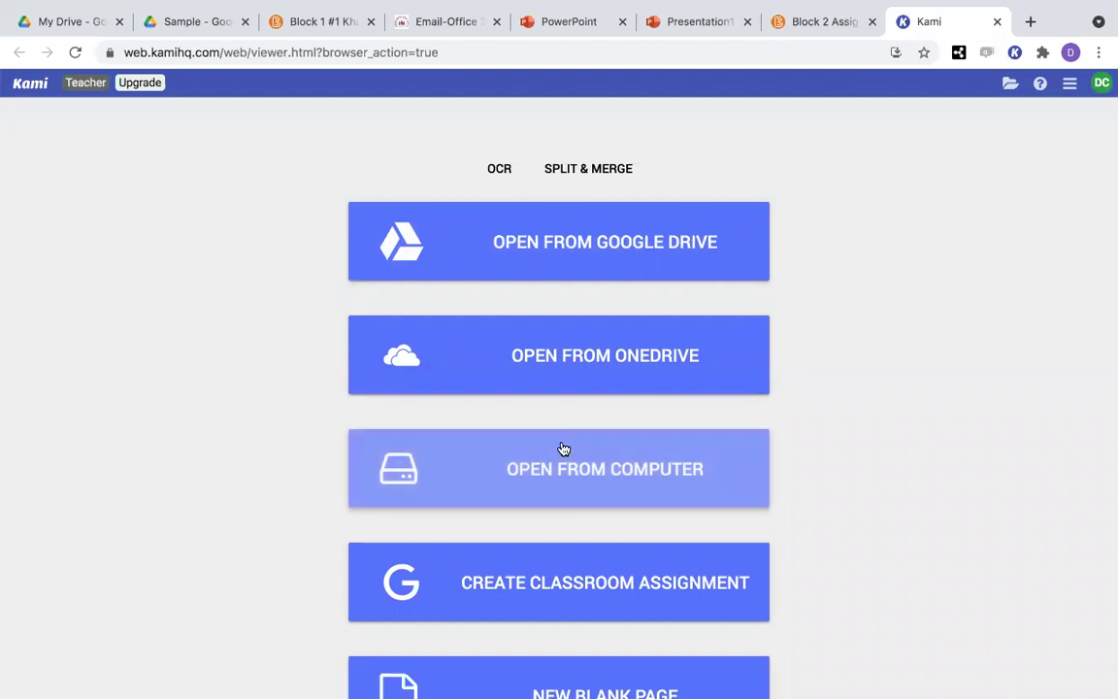
scroll(515, 334, "down", 1)
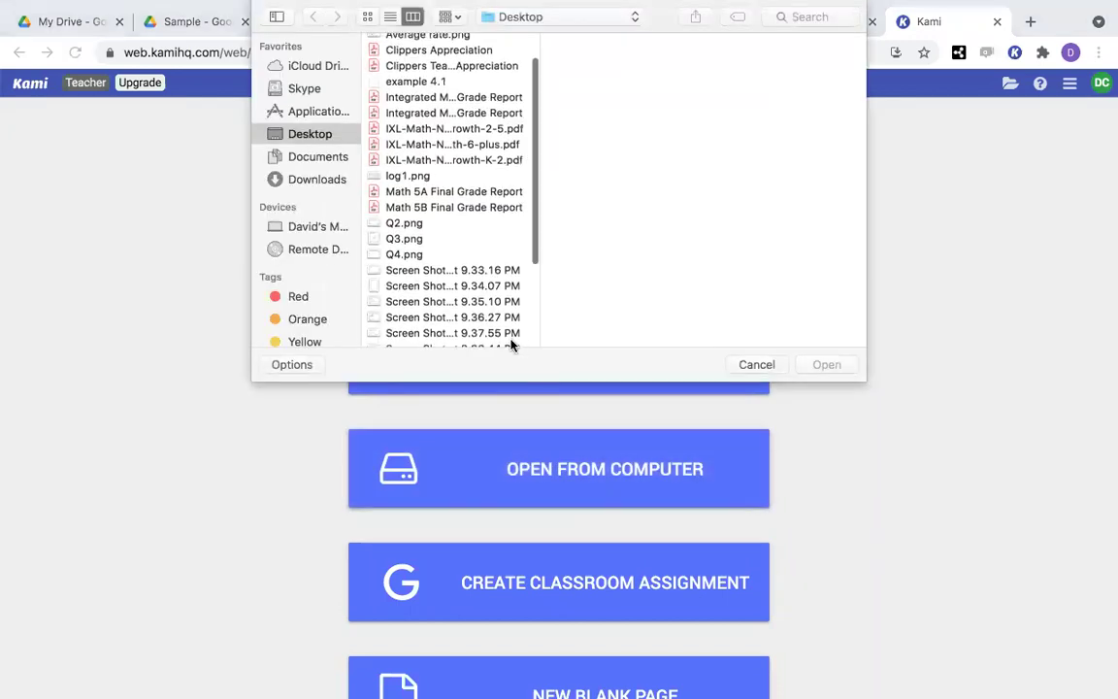
double_click(413, 256)
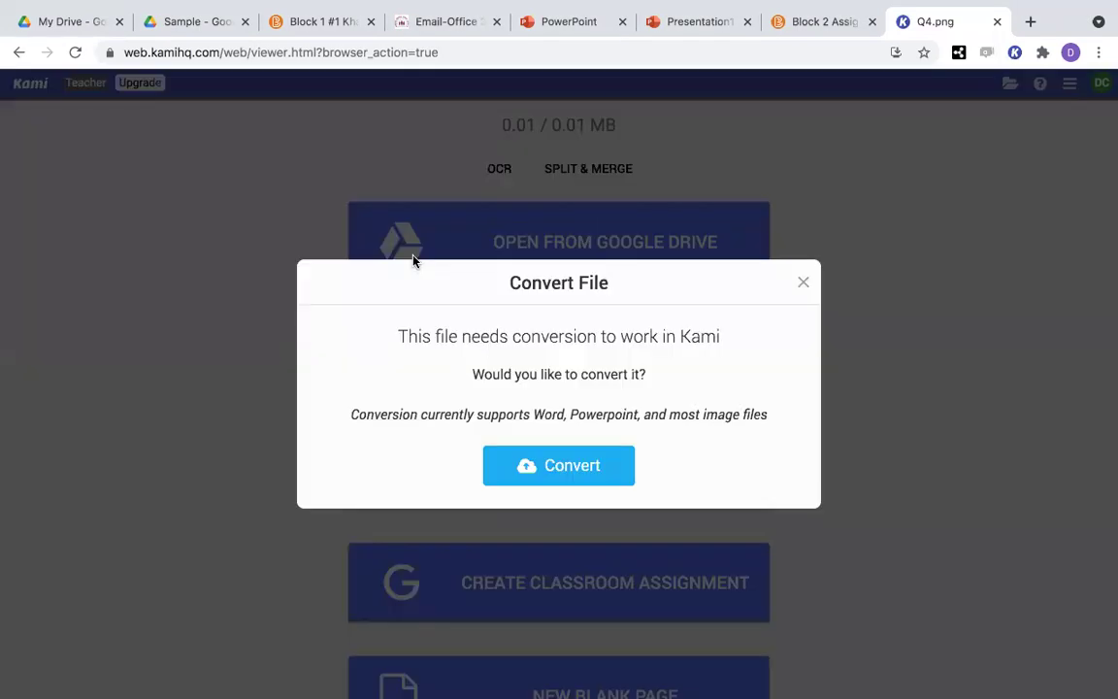
left_click(586, 477)
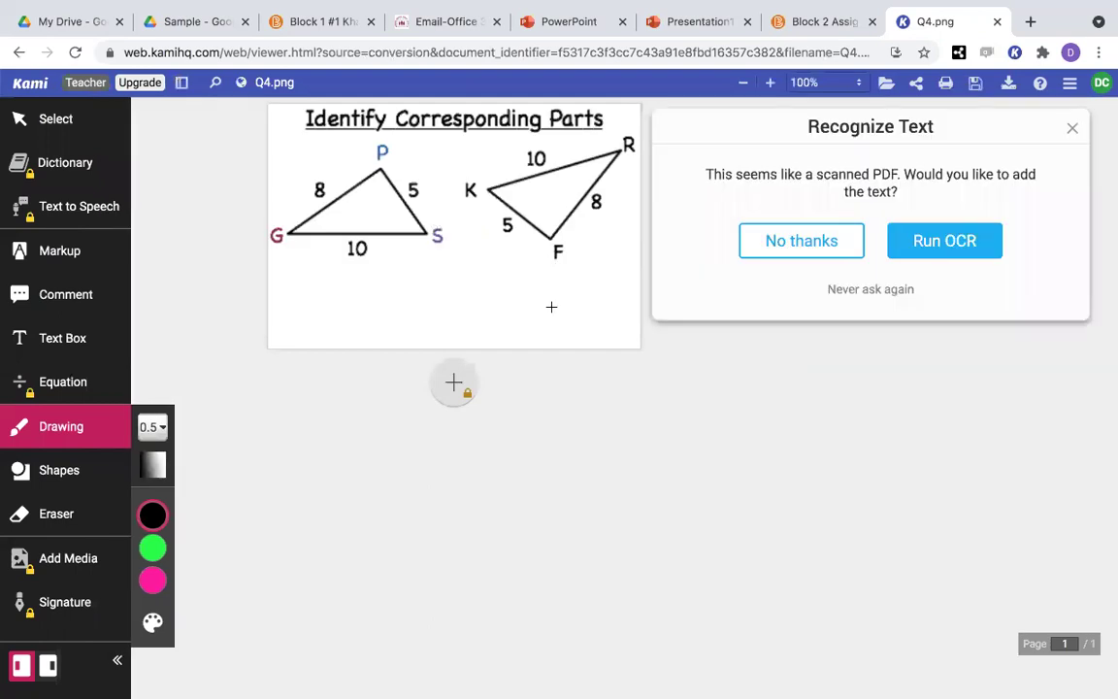
left_click(1070, 127)
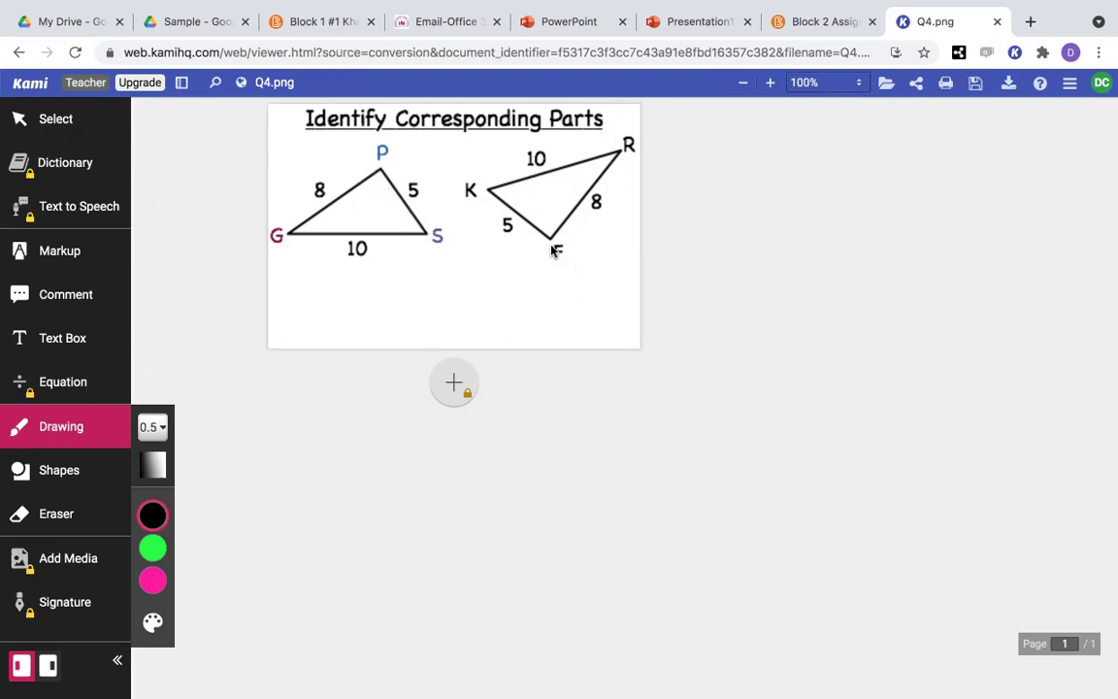
Handwrite PS and FK beneath the two triangles, and export the document with all annotations to the computer.
left_click_drag(366, 283, 410, 312)
mouse_move(482, 285)
left_mouse_down()
mouse_move(481, 316)
mouse_move(501, 299)
mouse_move(515, 326)
left_mouse_up()
mouse_move(534, 283)
left_mouse_down()
mouse_move(517, 304)
mouse_move(556, 319)
left_mouse_up()
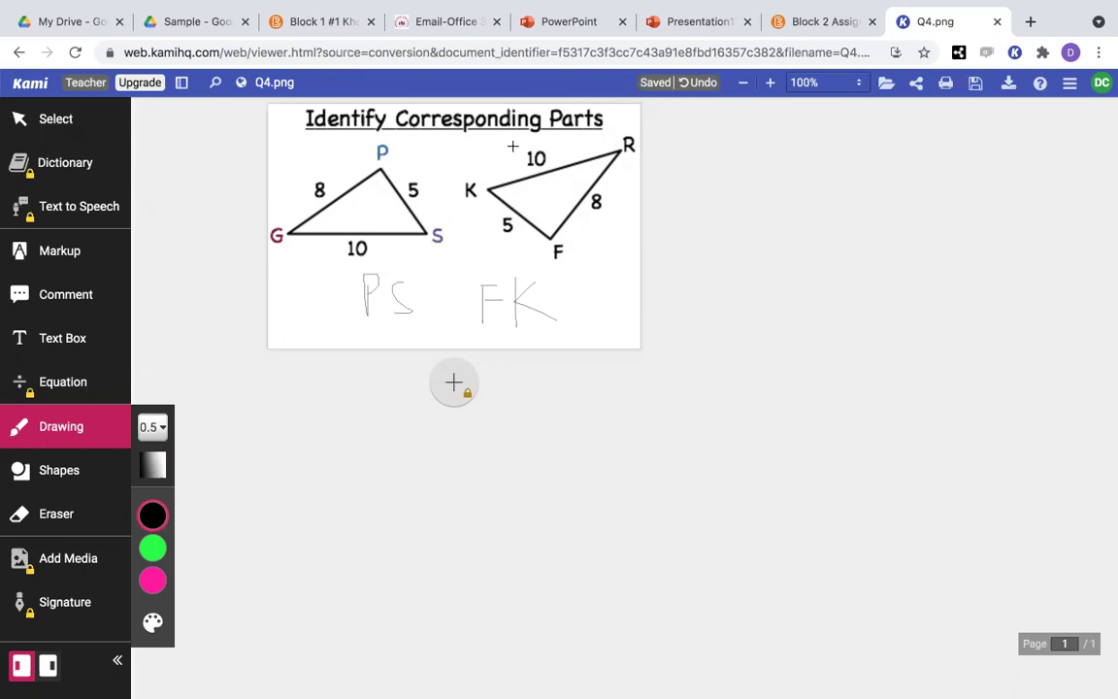
left_click(1009, 86)
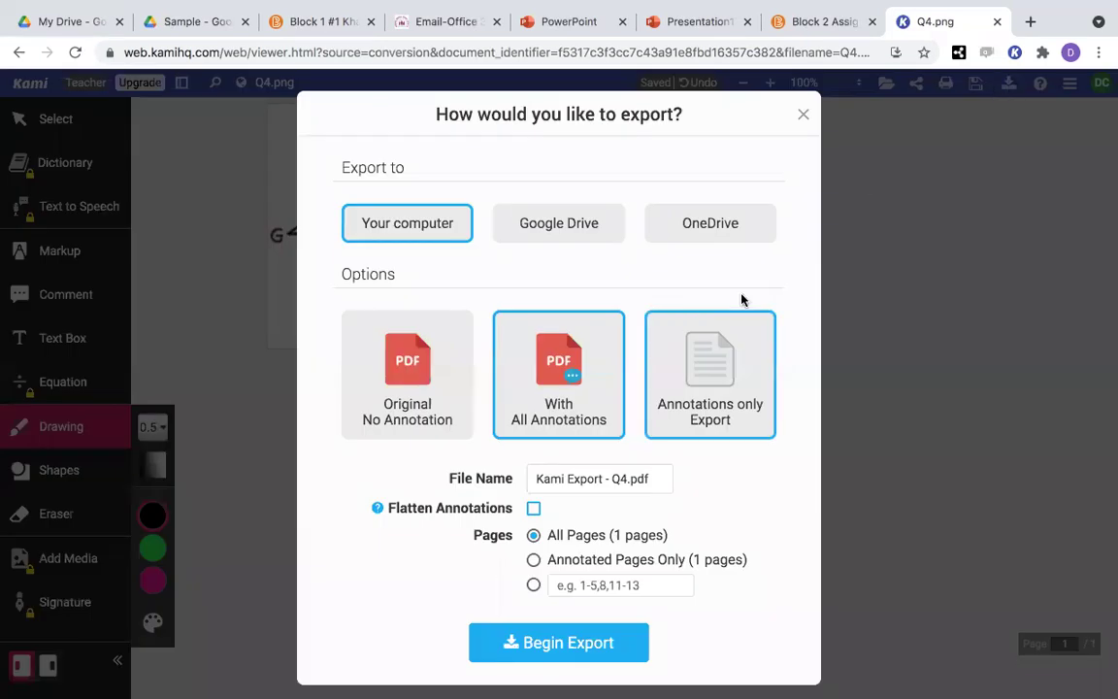
left_click(532, 643)
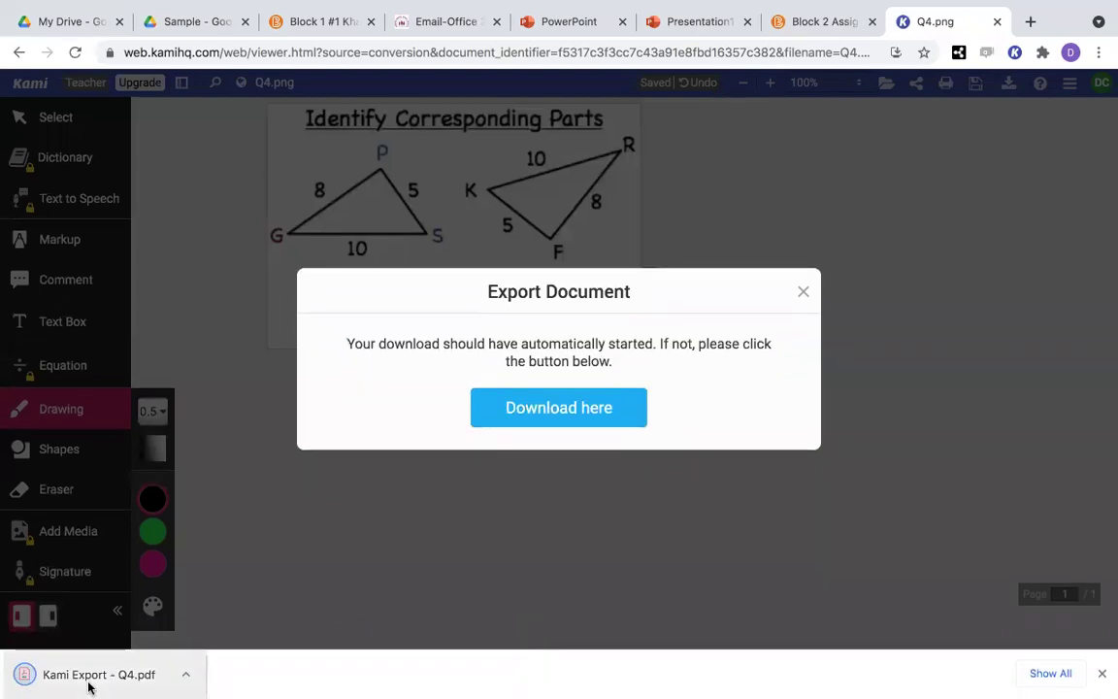
Switch to the Sample folder in Google Drive, close the Q2.png sharing settings and preview, and upload Kami Export - Q4.pdf.
left_click(197, 31)
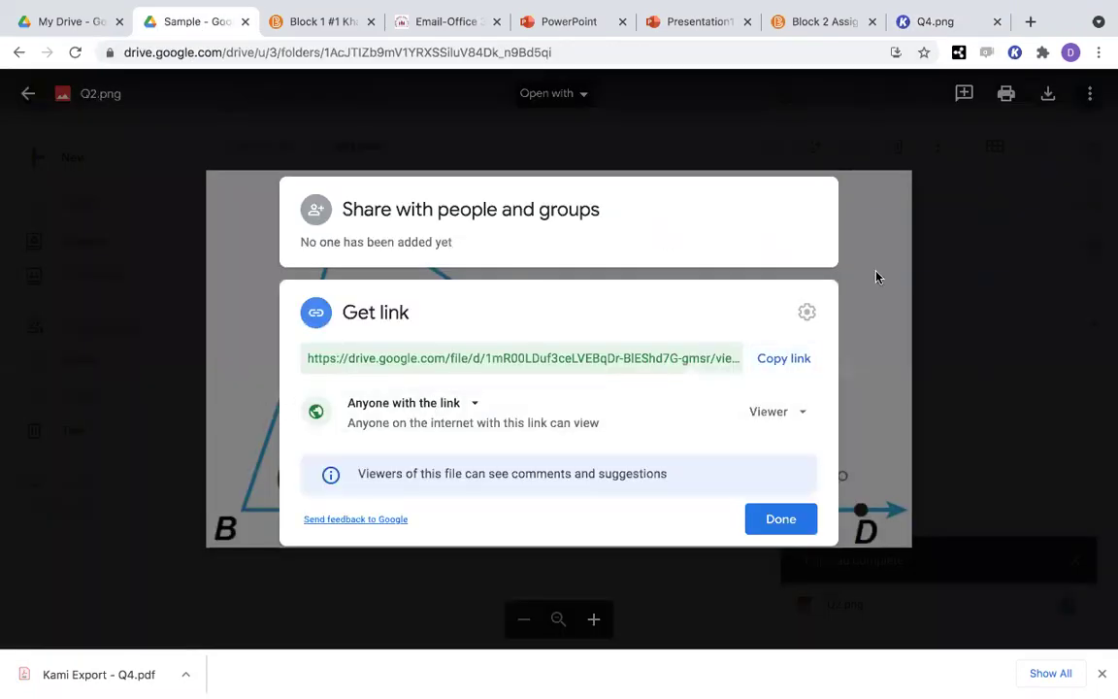
left_click(876, 277)
left_click(28, 94)
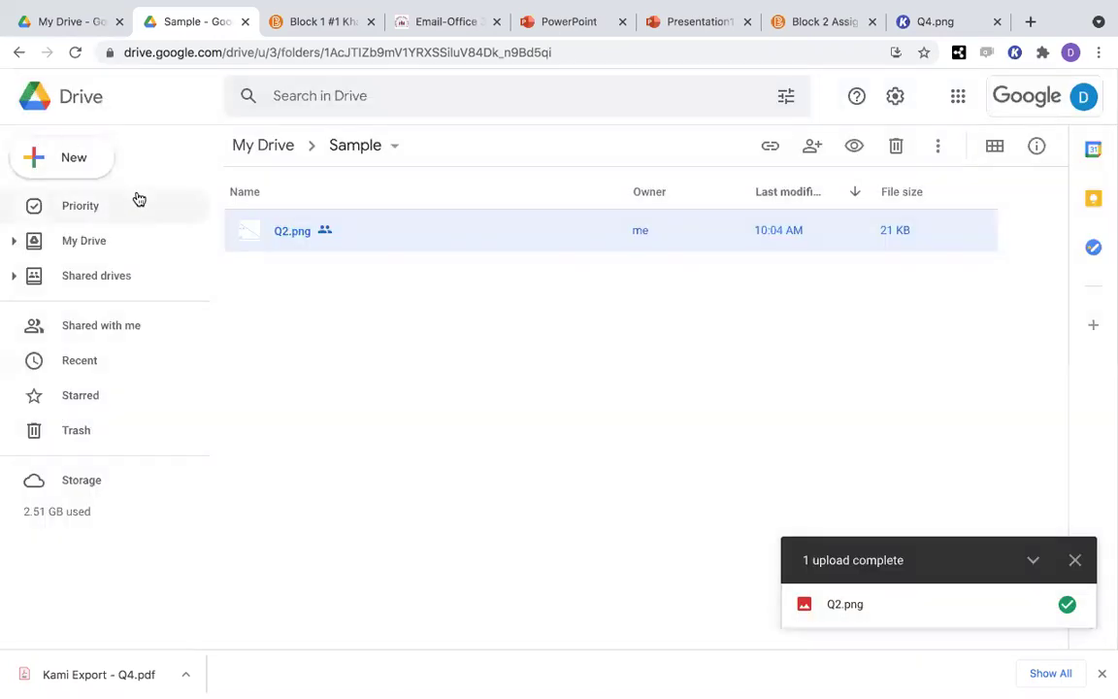
left_click_drag(97, 673, 345, 273)
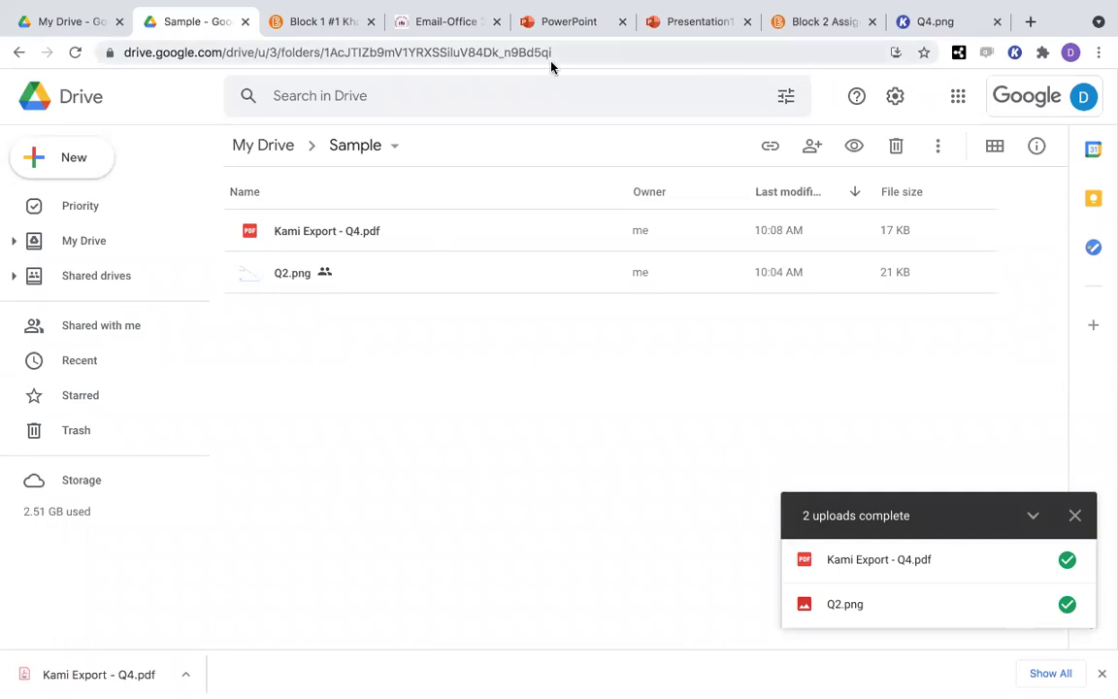
Return to the Brightspace assignment and start another Google File Embed in its text submission.
left_click(291, 23)
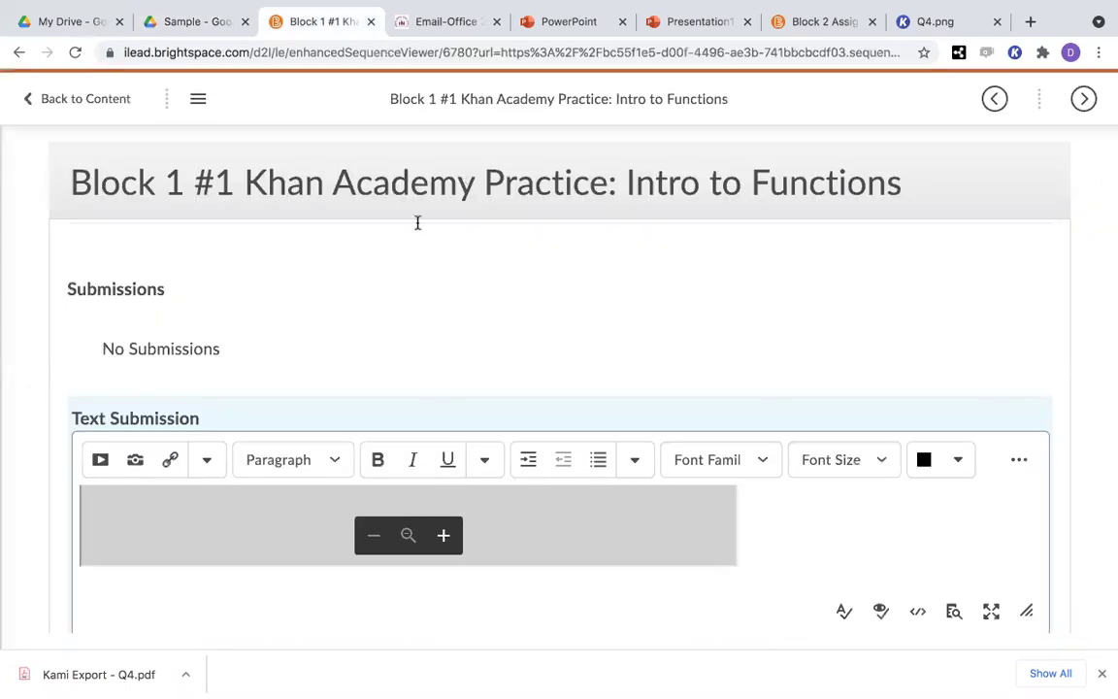
left_click(90, 476)
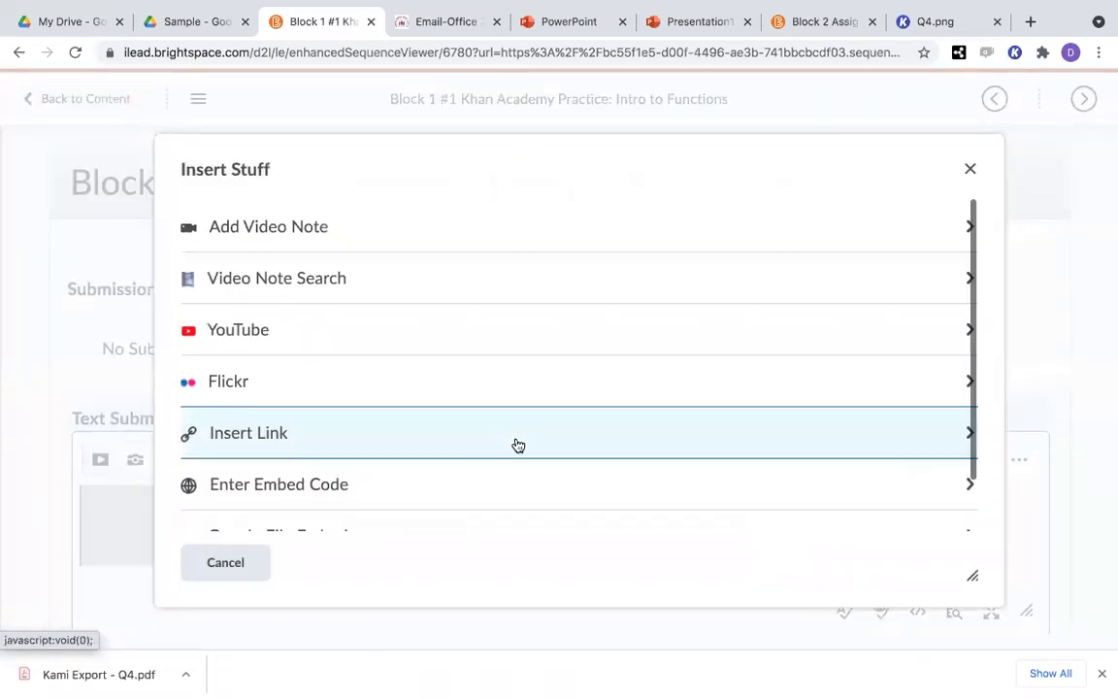
scroll(517, 444, "down", 1)
left_click(493, 470)
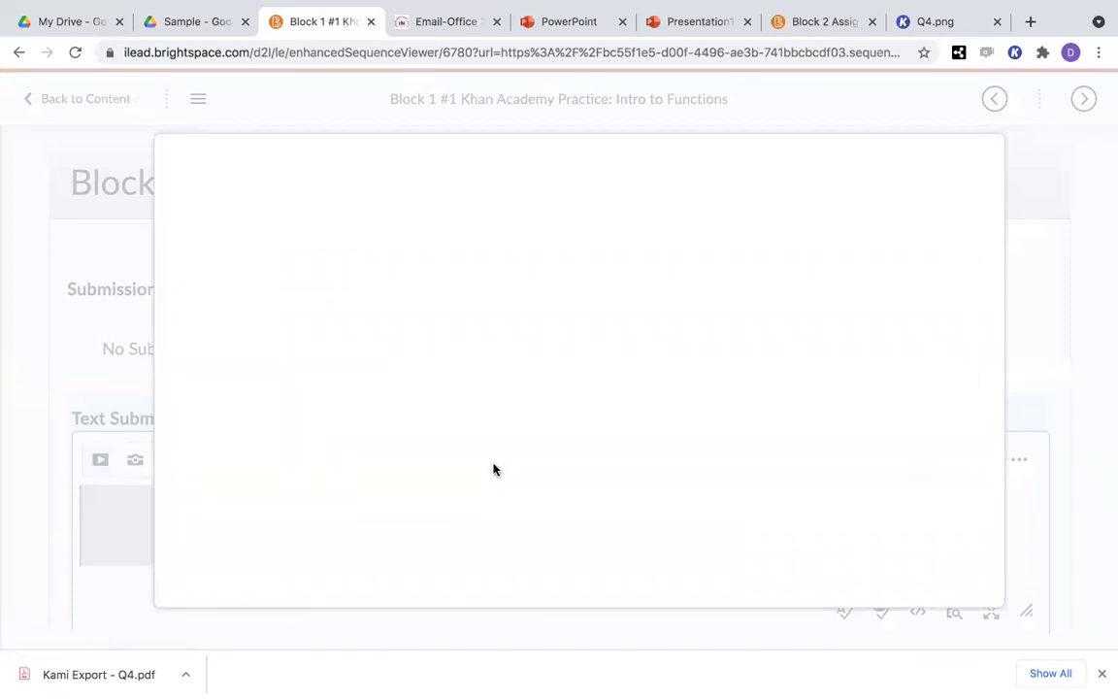